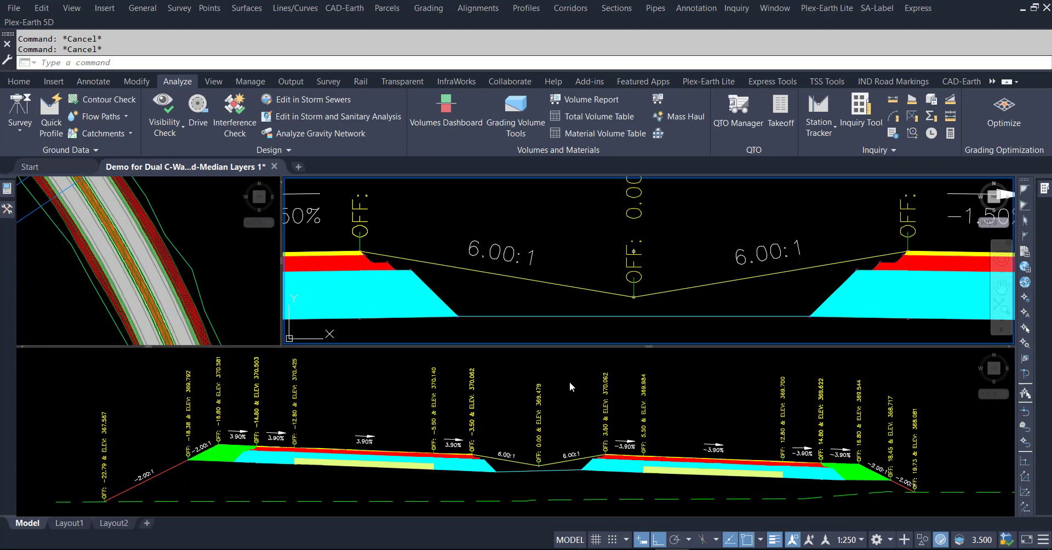
# Activate the upper section viewport and list the surfaces under Prospector's Surfaces node
pyautogui.click(569, 382)
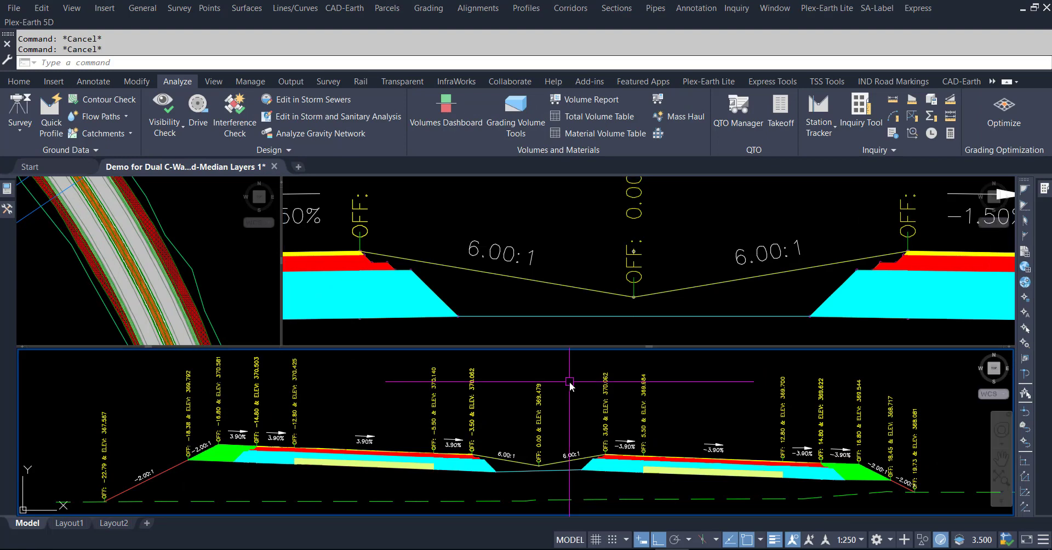
pyautogui.click(548, 299)
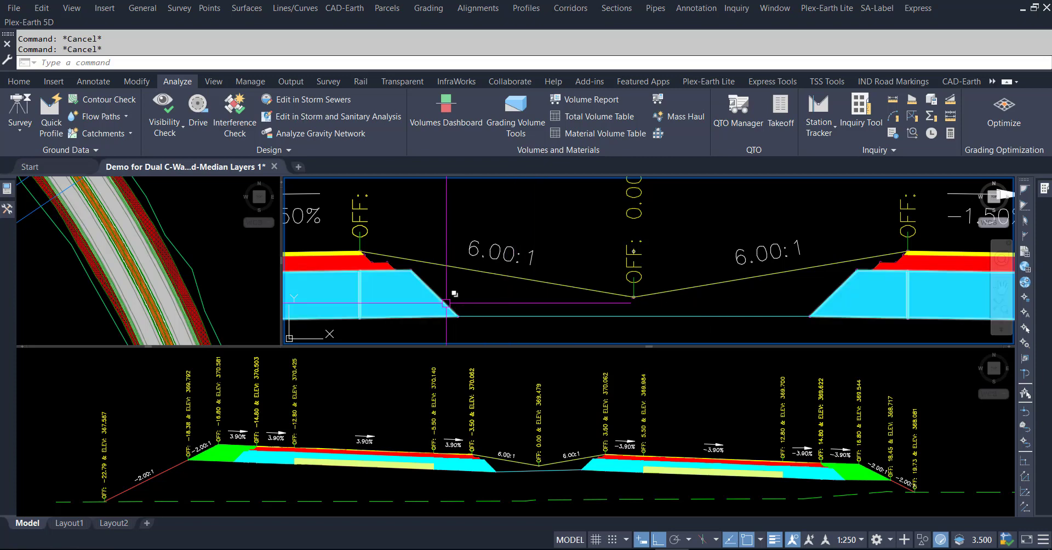
pyautogui.click(7, 211)
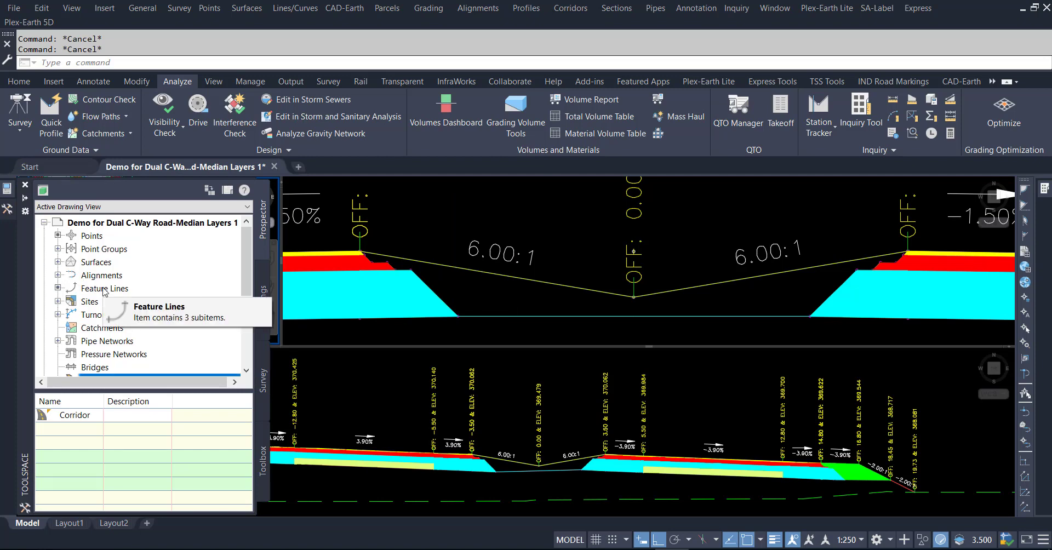
pyautogui.click(57, 262)
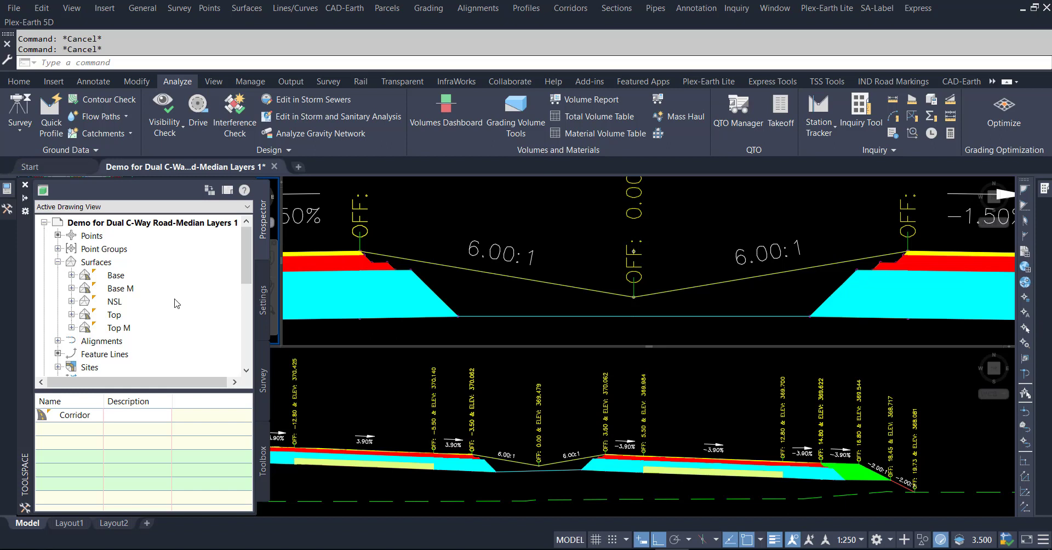
pyautogui.click(83, 264)
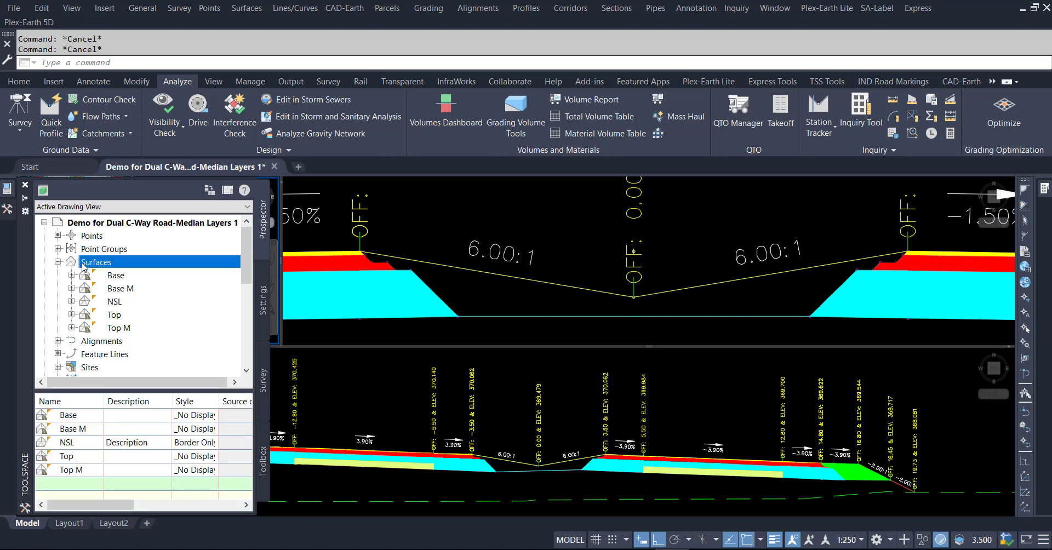
pyautogui.rightClick(84, 265)
# Create a TIN surface named 'Concrete 200mm' on layer C-TOPO
pyautogui.click(112, 265)
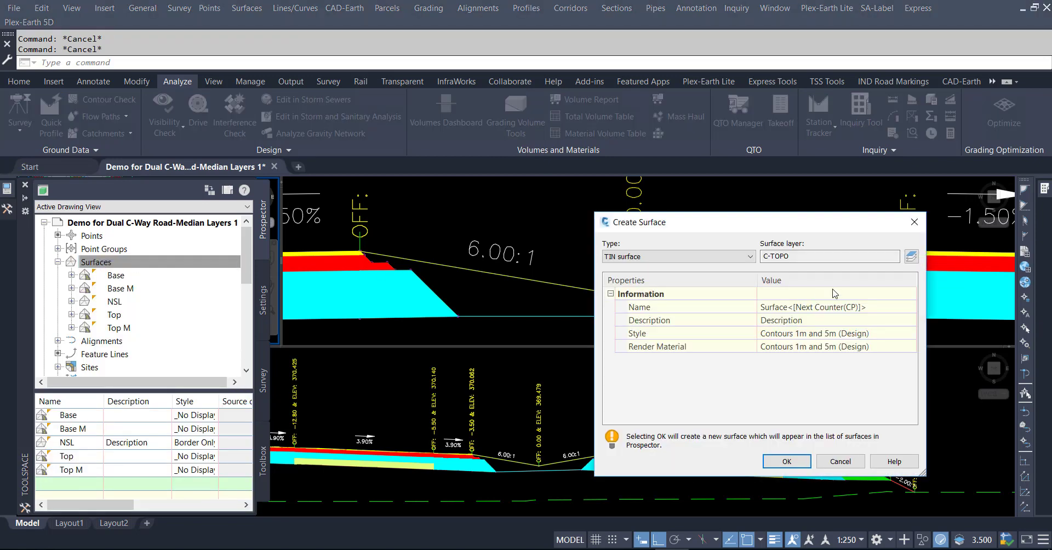
pyautogui.click(878, 307)
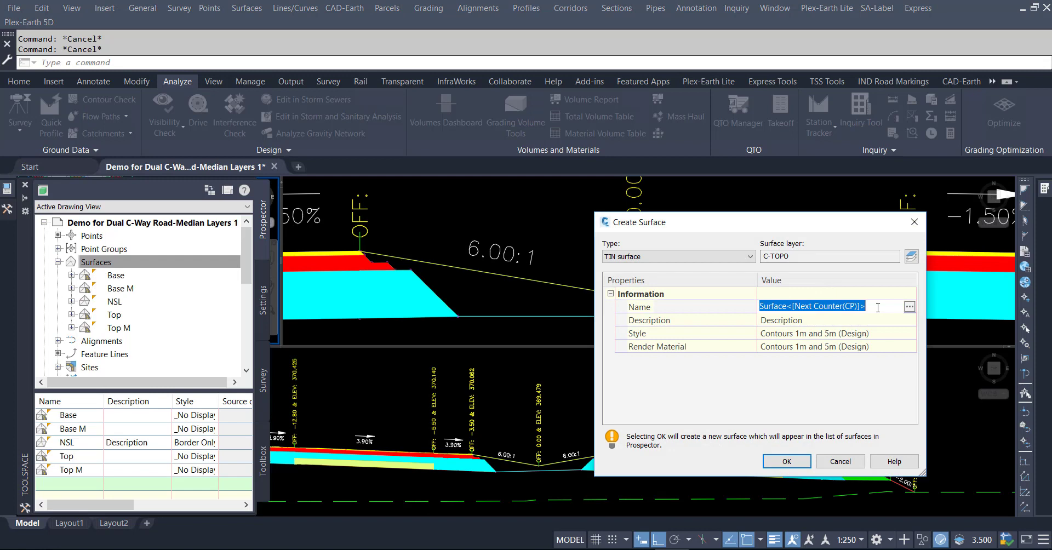
pyautogui.write('C')
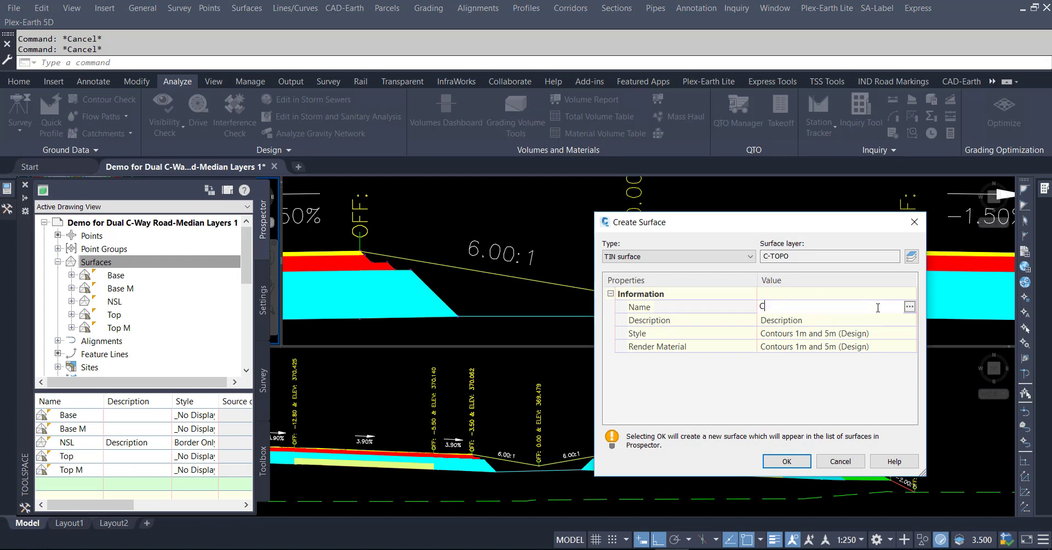
pyautogui.write('oncrete')
pyautogui.write(' 200')
pyautogui.write('mm')
pyautogui.click(785, 463)
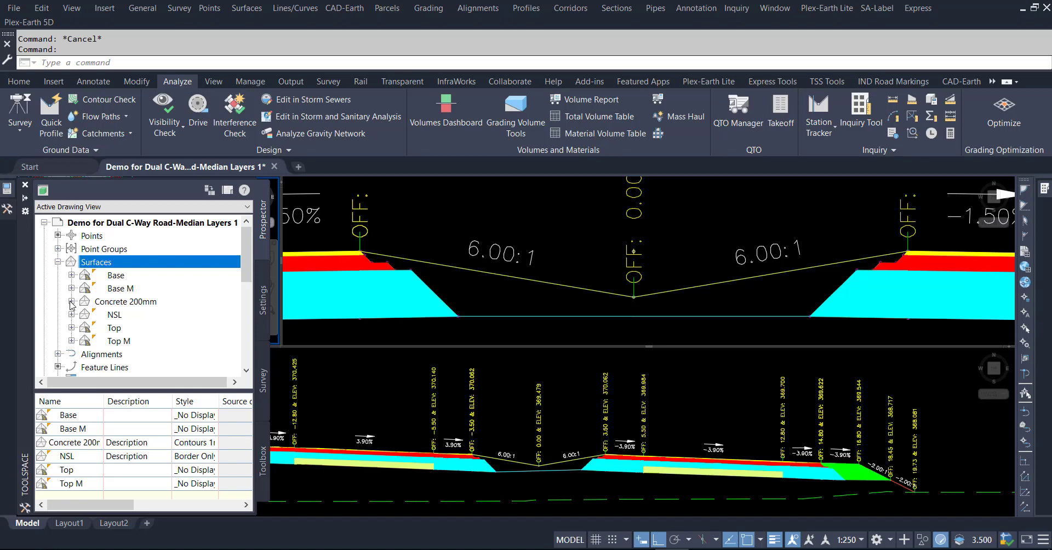
# Paste the Top M surface into the Concrete 200mm definition edits
pyautogui.click(71, 302)
pyautogui.scroll(-3, 131, 323)
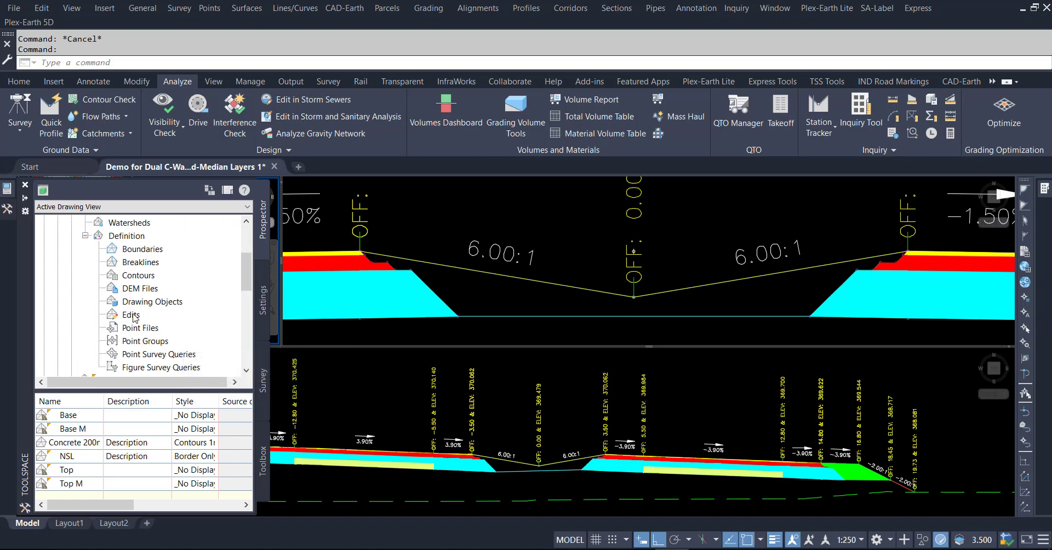
pyautogui.rightClick(132, 316)
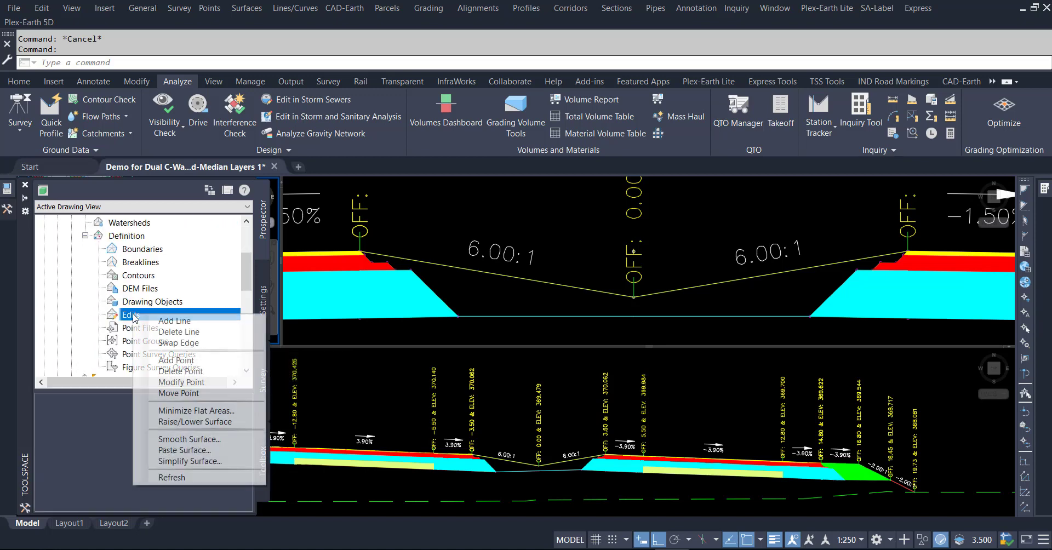
pyautogui.click(176, 450)
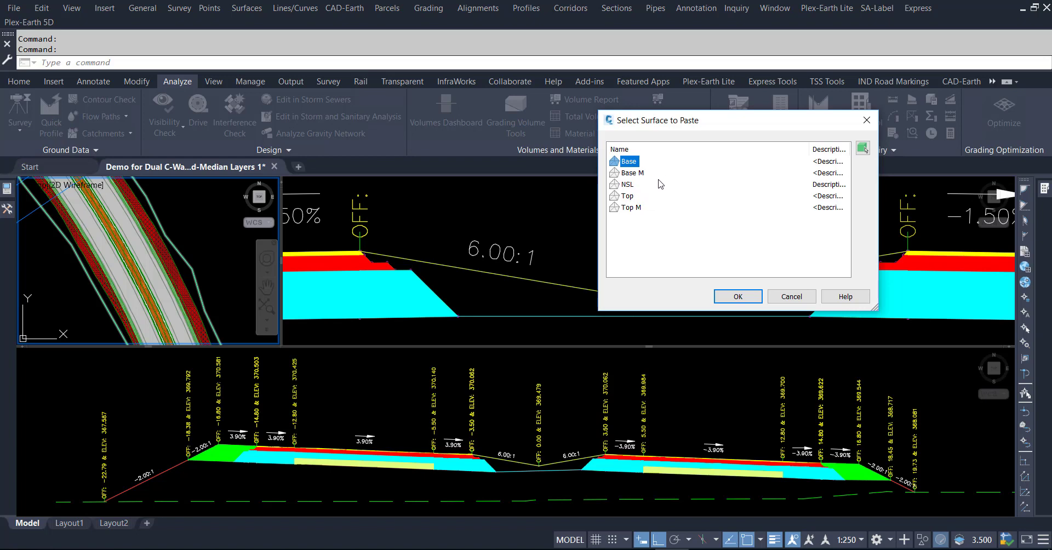
pyautogui.click(632, 208)
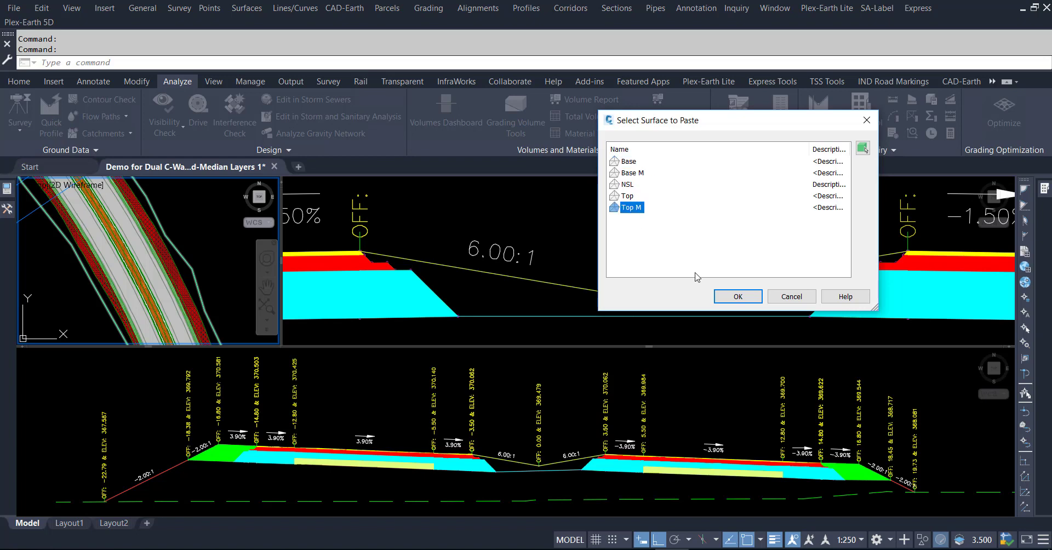
pyautogui.click(746, 298)
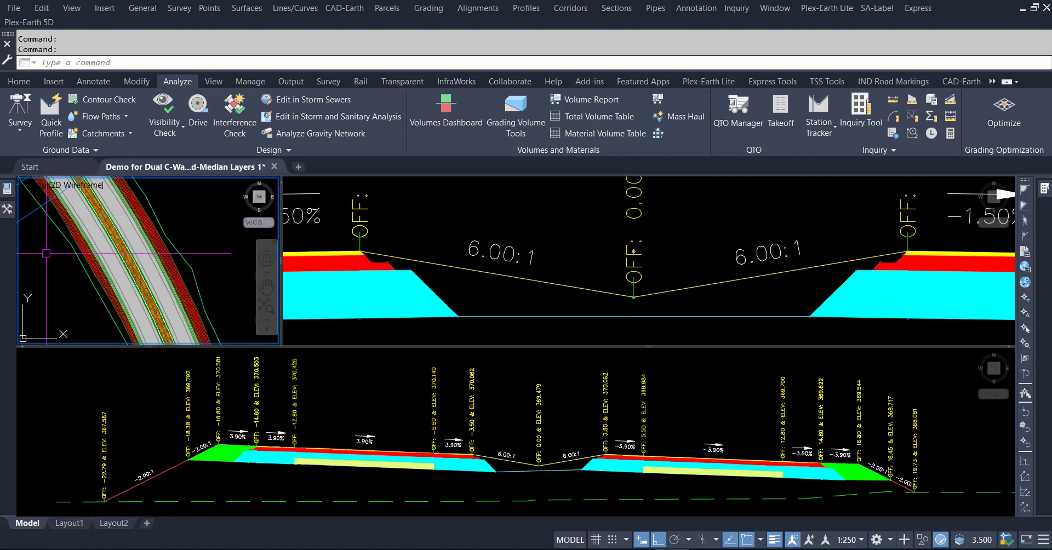
# Add Concrete 200mm as a sampled source for SL Collection - 3 with Conc. section style
pyautogui.click(29, 217)
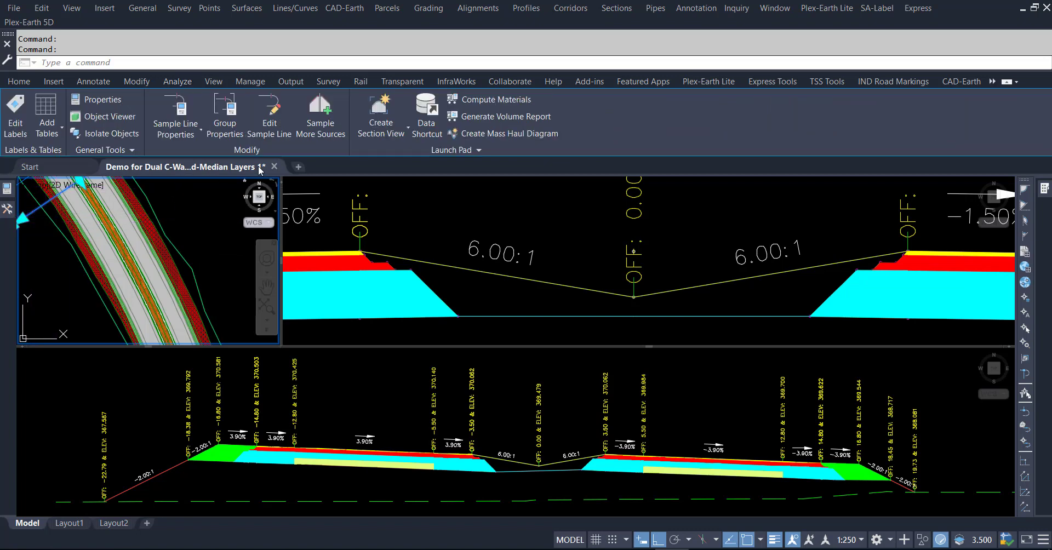
pyautogui.click(307, 126)
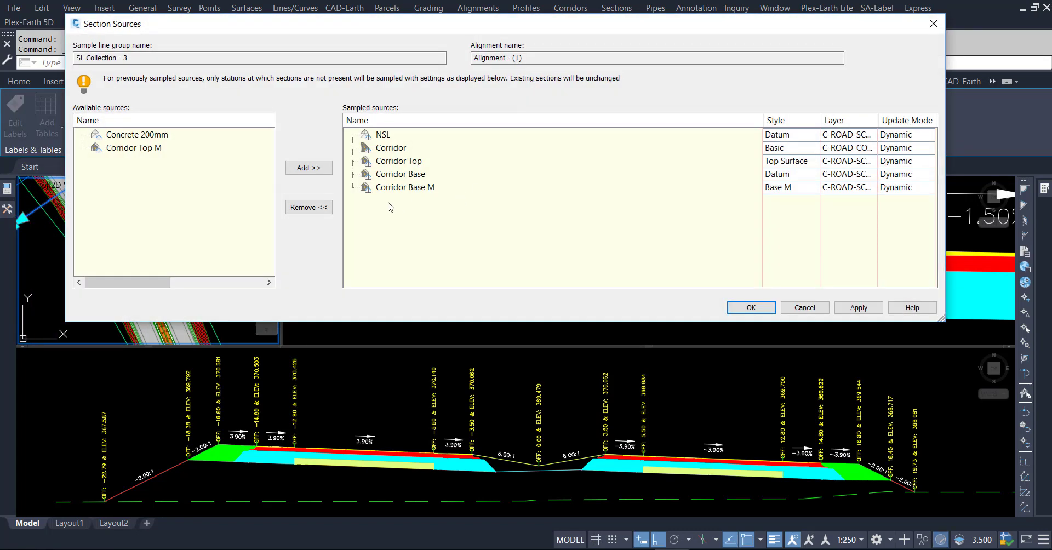
pyautogui.click(143, 136)
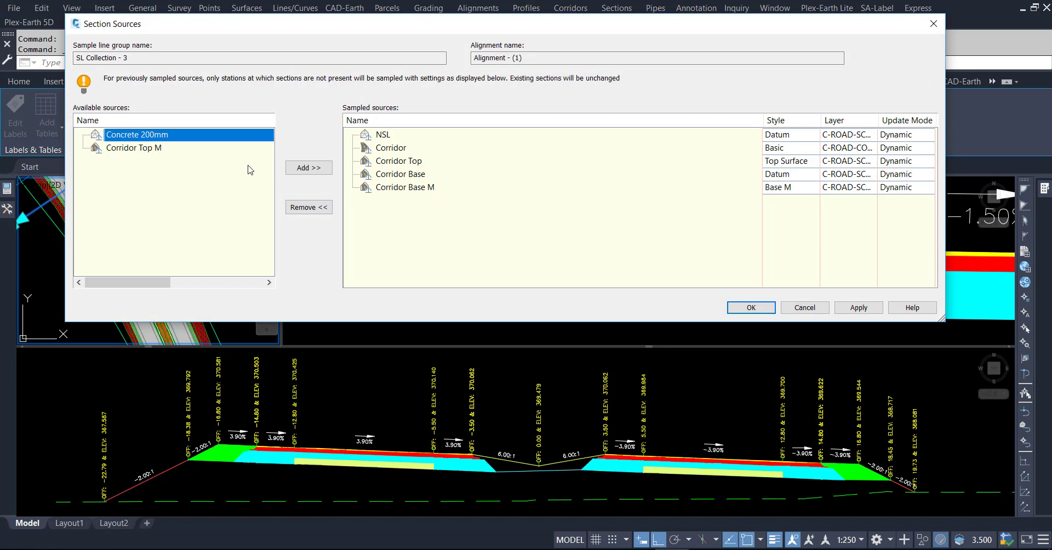
pyautogui.click(299, 170)
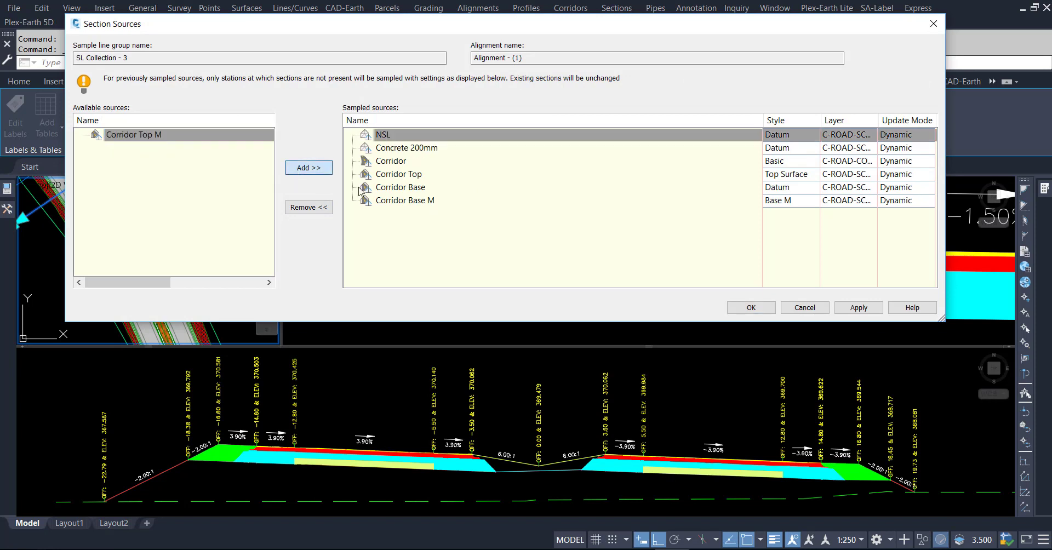
pyautogui.click(777, 148)
pyautogui.click(679, 263)
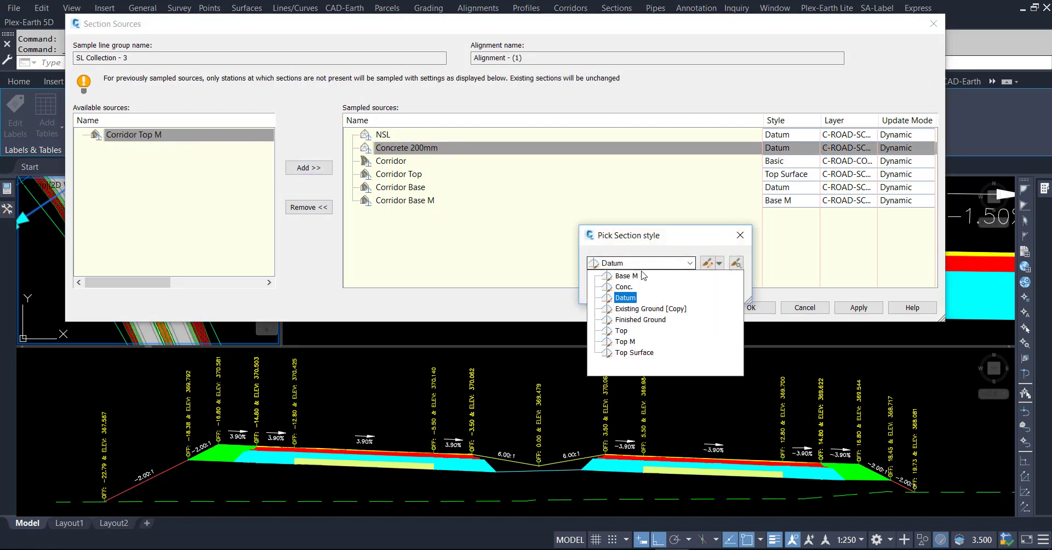
pyautogui.click(625, 292)
pyautogui.click(628, 288)
pyautogui.click(749, 308)
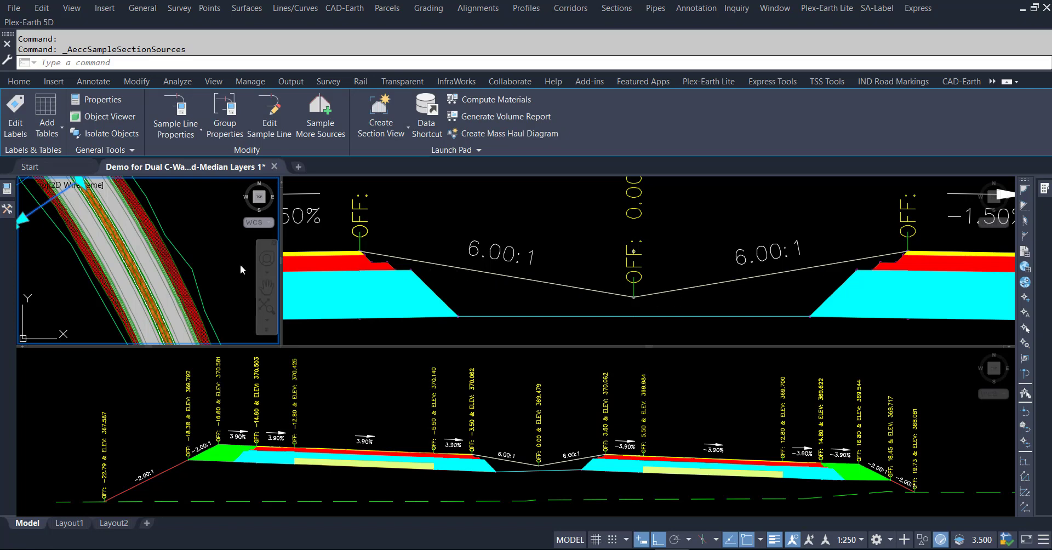
# Lower all Concrete 200mm elevations by entering -0.200 in Raise/Lower Surface
pyautogui.press('Escape')
pyautogui.press('Escape')
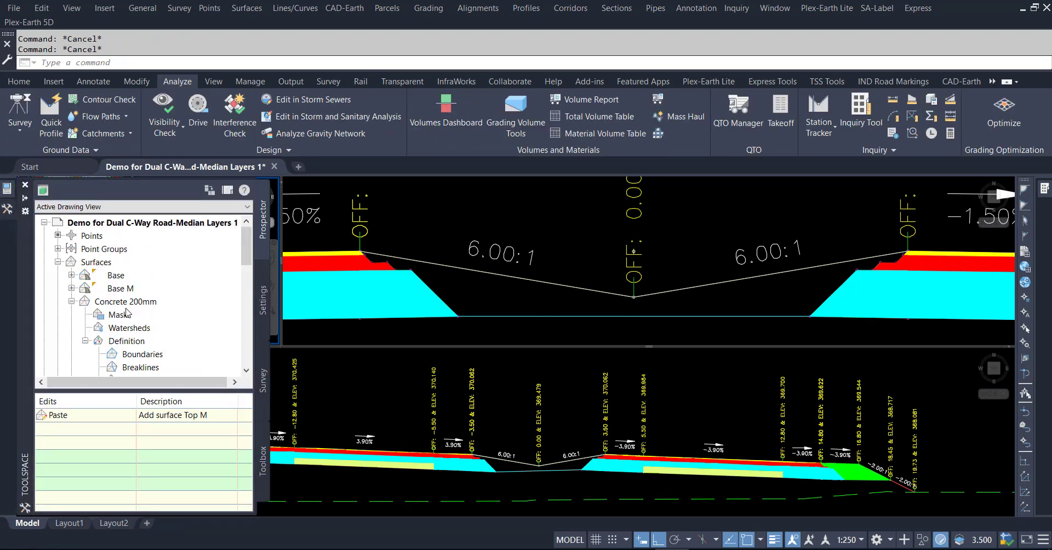
pyautogui.rightClick(120, 302)
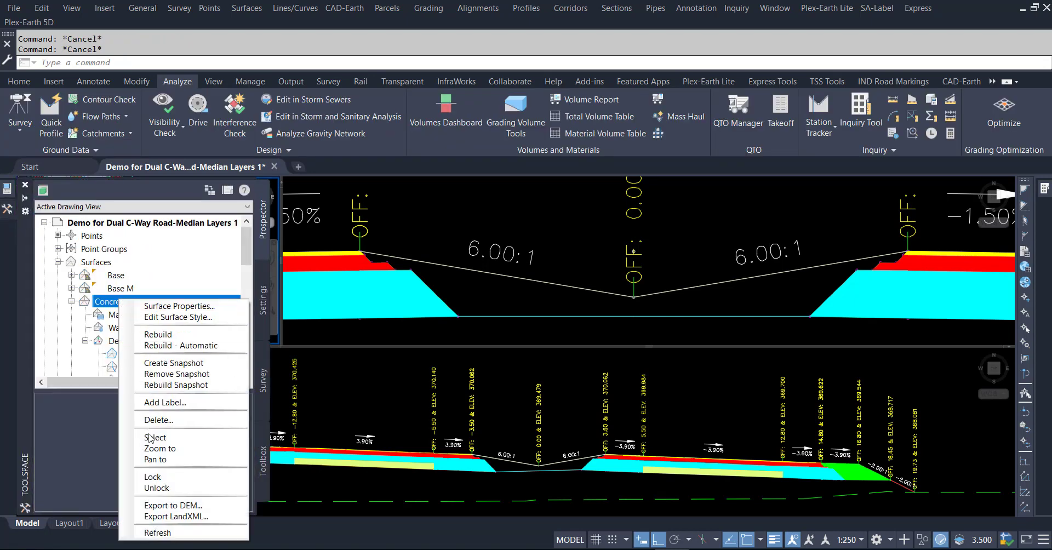
pyautogui.click(150, 439)
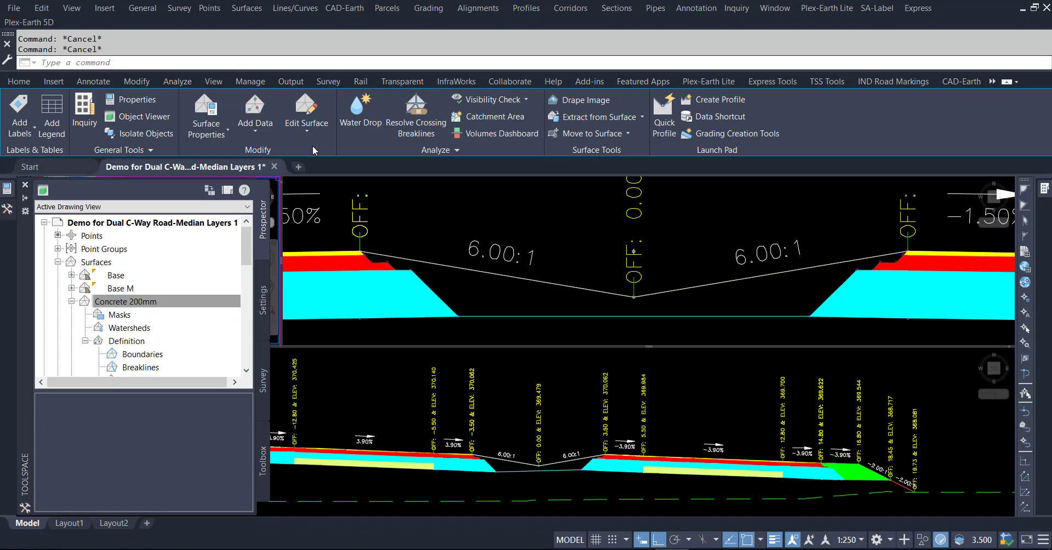
pyautogui.click(307, 131)
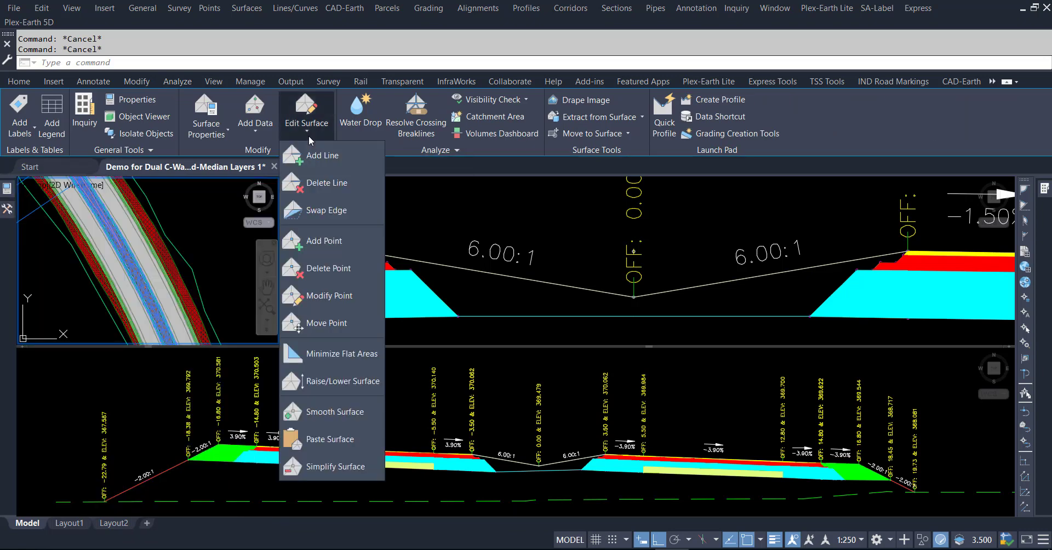
pyautogui.click(319, 386)
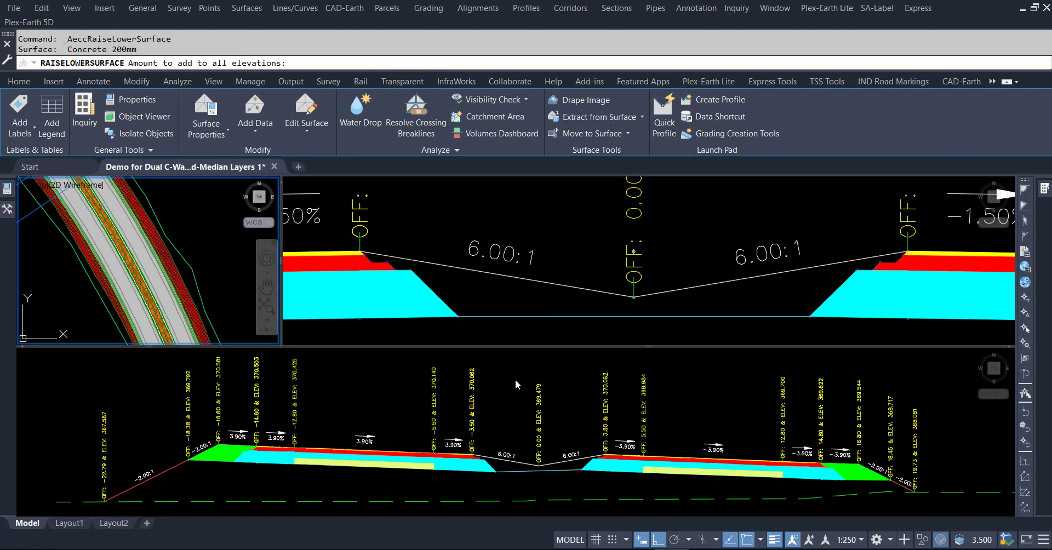
pyautogui.press('Return')
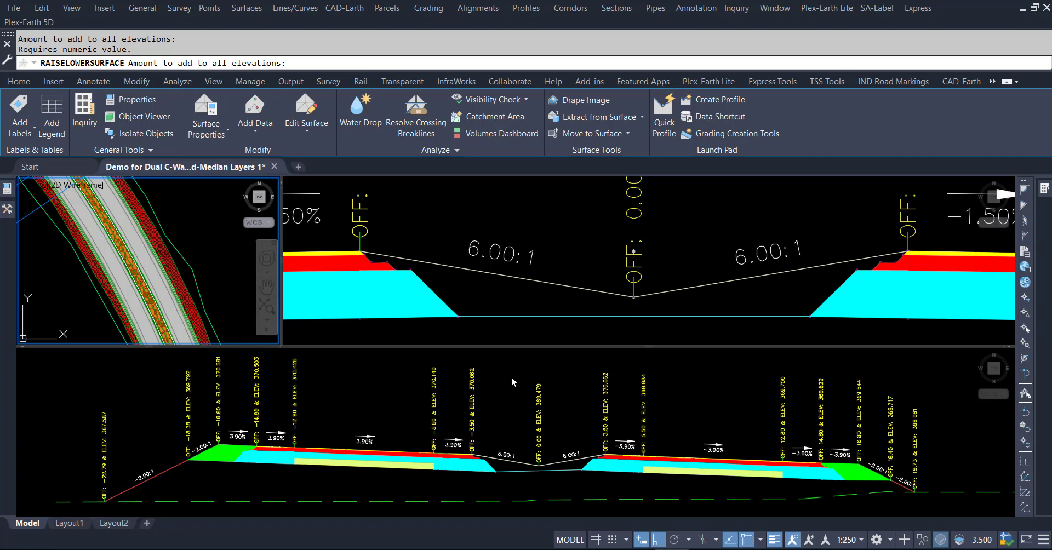
pyautogui.click(511, 377)
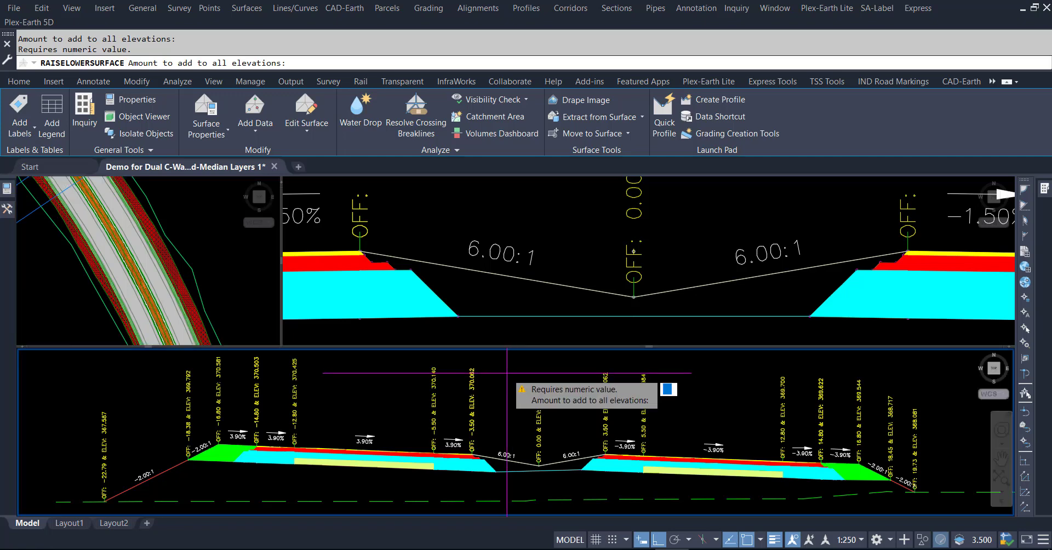
pyautogui.write('.2')
pyautogui.write('00')
pyautogui.press('BackSpace')
pyautogui.press('BackSpace')
pyautogui.press('BackSpace')
pyautogui.press('BackSpace')
pyautogui.write('-0.')
pyautogui.write('200')
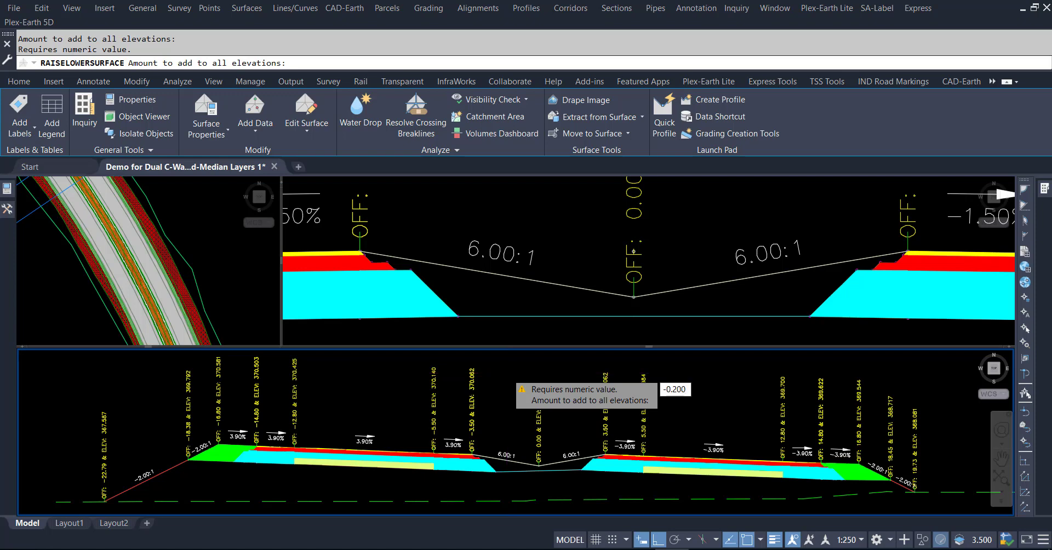
pyautogui.press('Return')
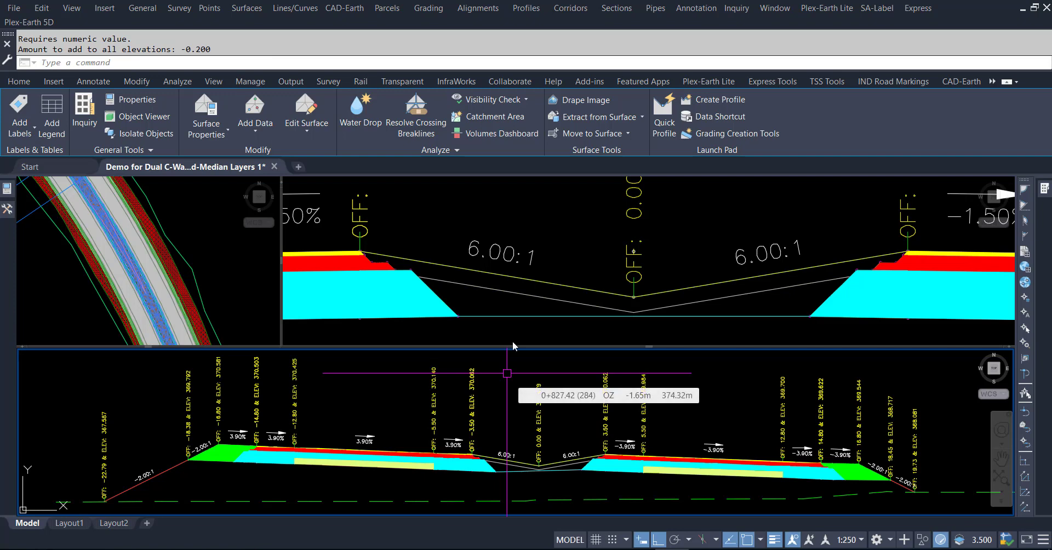
pyautogui.click(517, 304)
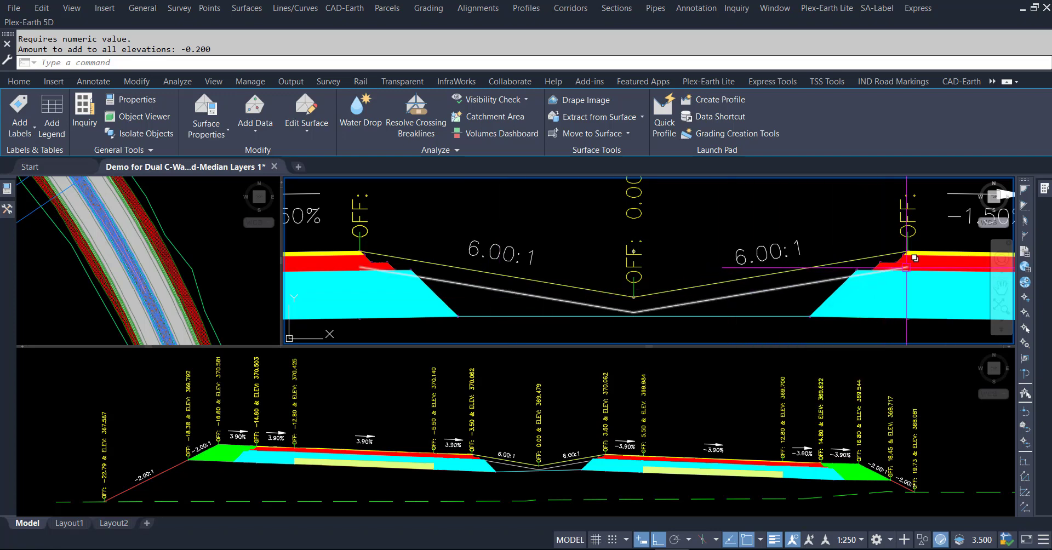
pyautogui.scroll(4, 909, 267)
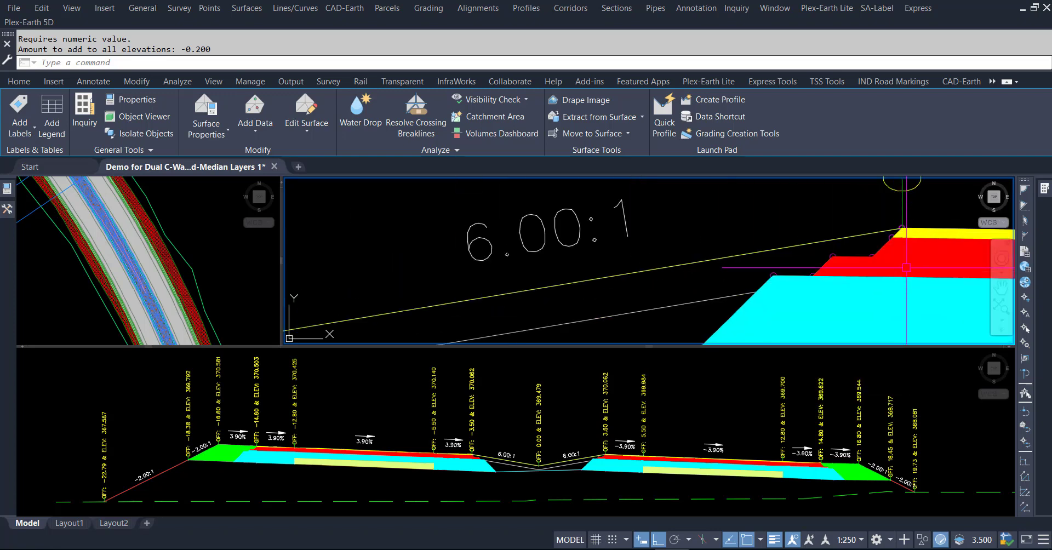
pyautogui.click(728, 293)
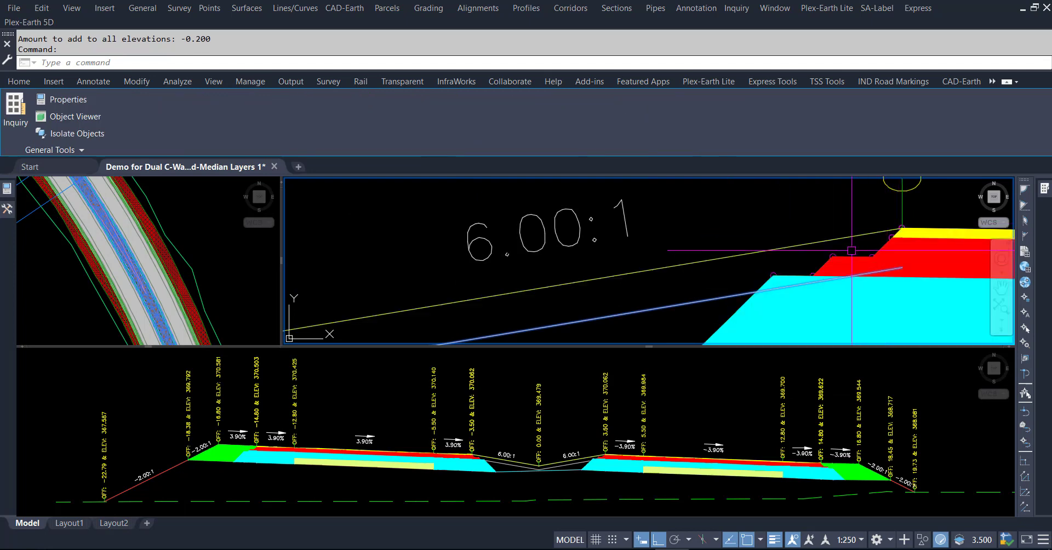
pyautogui.scroll(-4, 851, 250)
pyautogui.scroll(-2, 589, 246)
pyautogui.scroll(3, 746, 286)
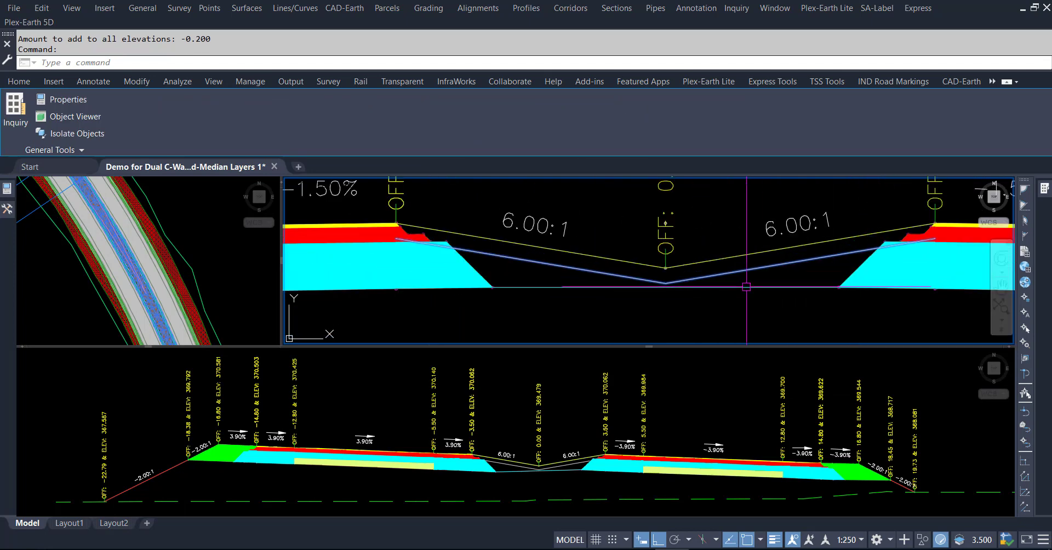
pyautogui.moveTo(707, 302); pyautogui.dragTo(700, 323, button='middle')
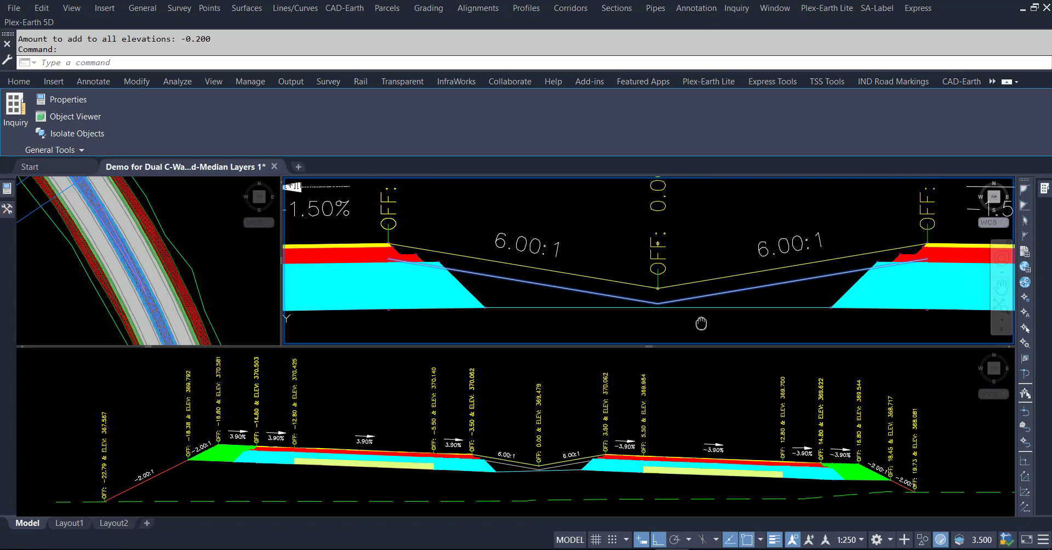
pyautogui.click(230, 271)
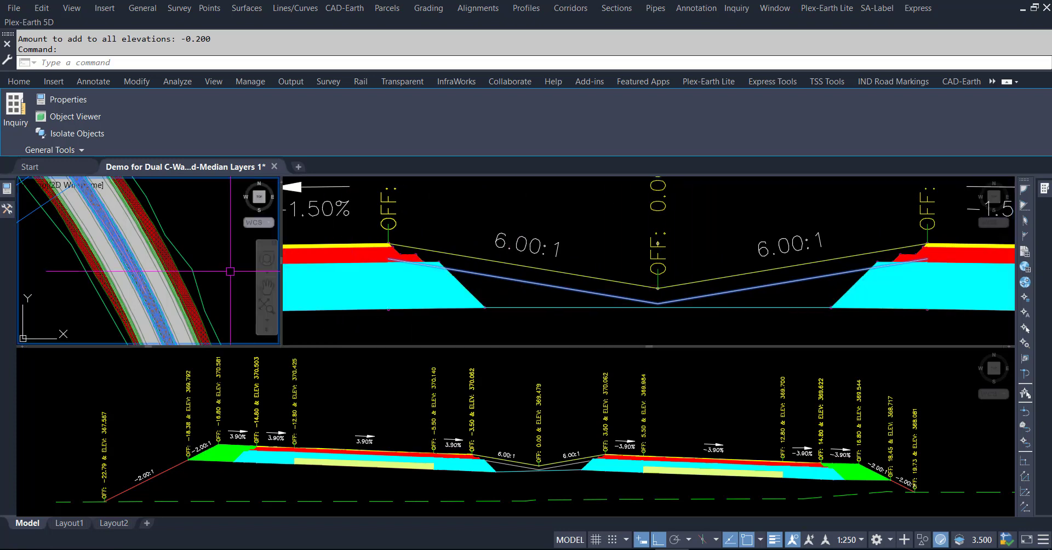
pyautogui.press('Escape')
pyautogui.press('Escape')
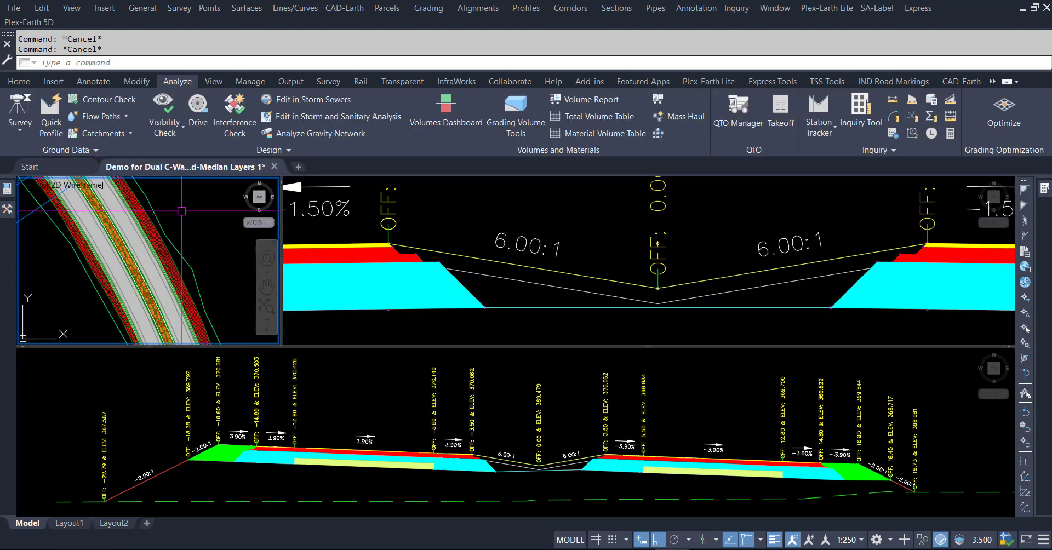
pyautogui.click(90, 150)
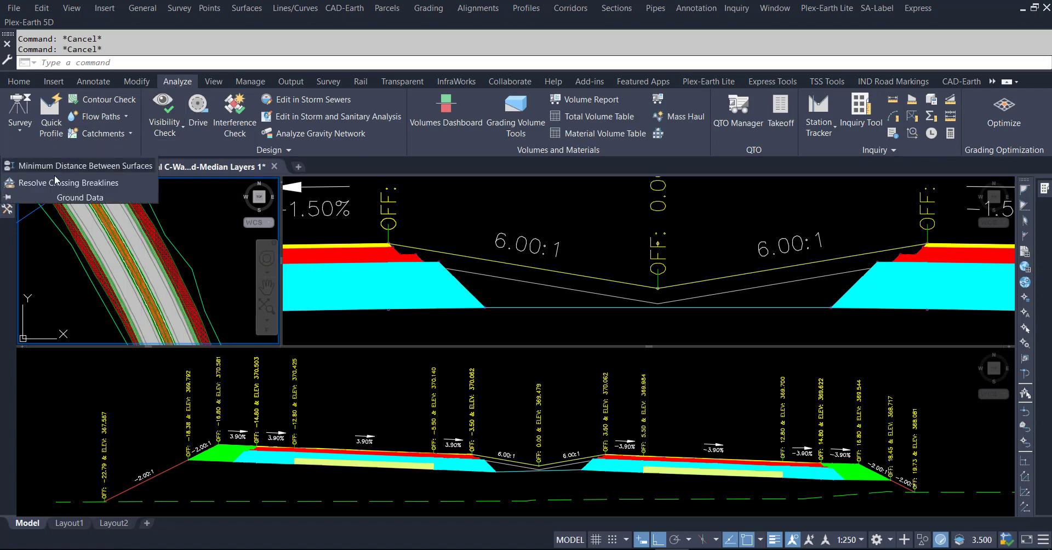
pyautogui.click(89, 169)
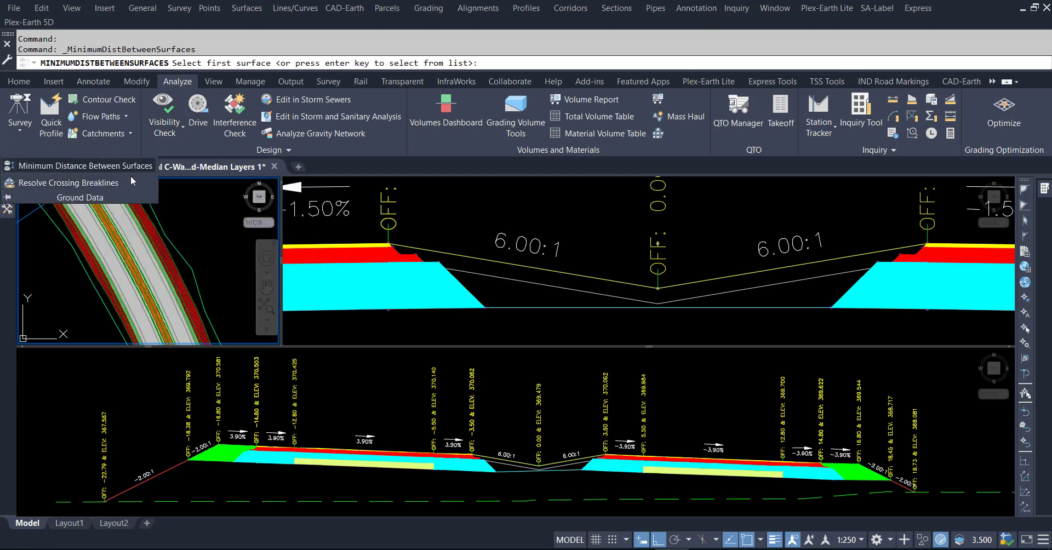
pyautogui.click(469, 208)
pyautogui.press('Return')
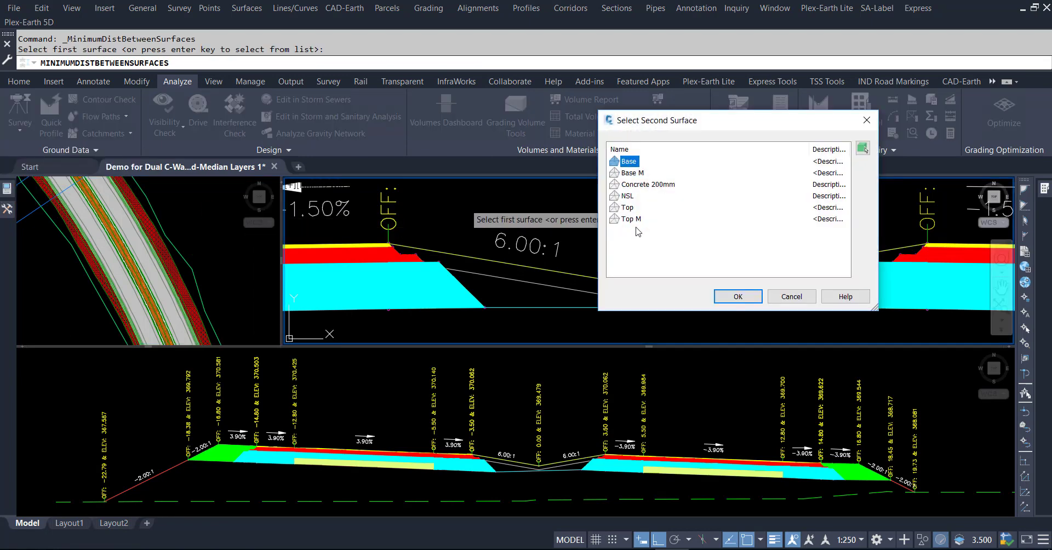
pyautogui.click(632, 174)
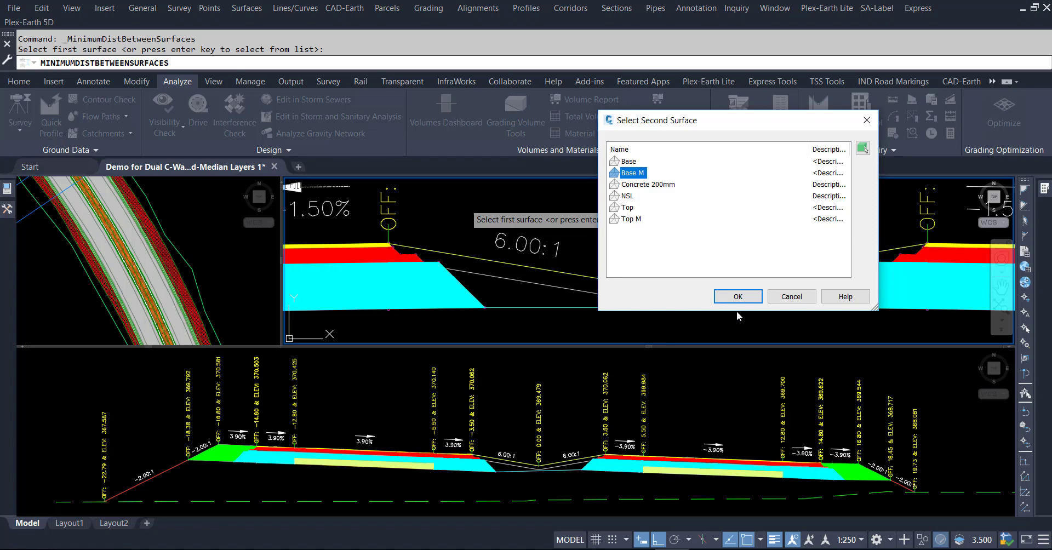
pyautogui.click(791, 296)
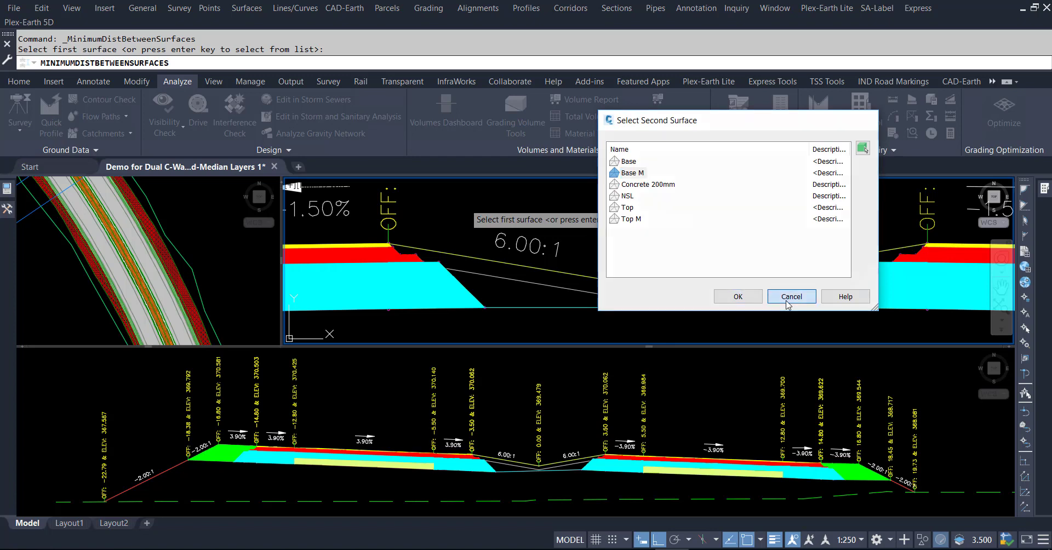
pyautogui.press('Escape')
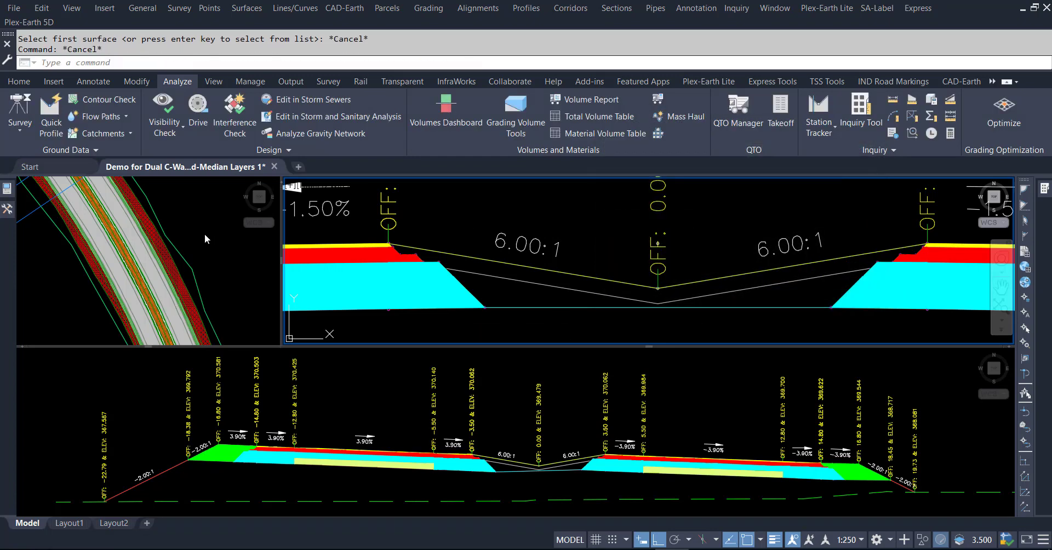
pyautogui.press('Escape')
pyautogui.click(205, 233)
# Zoom the plan view into the corridor's hatched median strip and pick its linework
pyautogui.scroll(2, 133, 273)
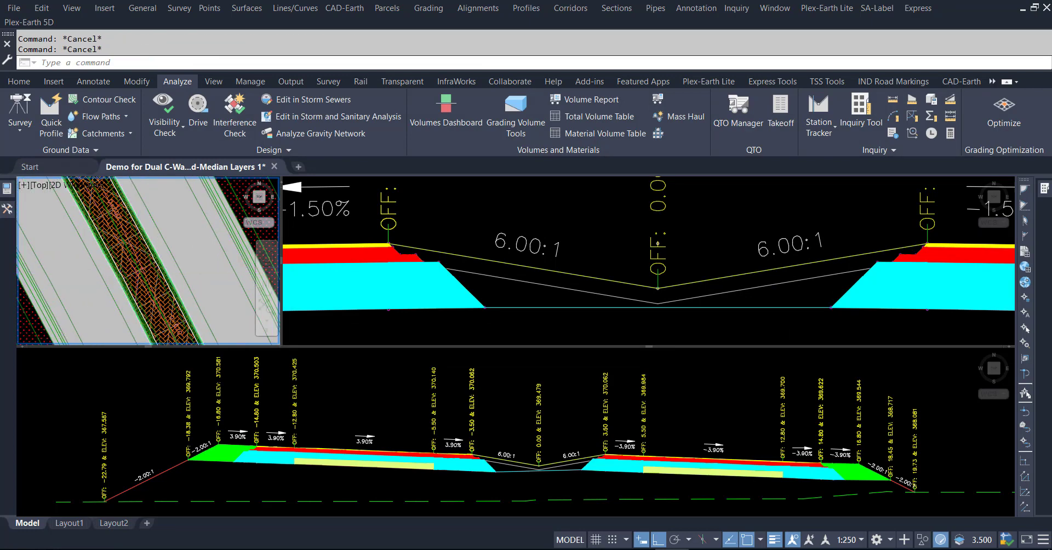
pyautogui.scroll(2, 164, 220)
pyautogui.click(127, 239)
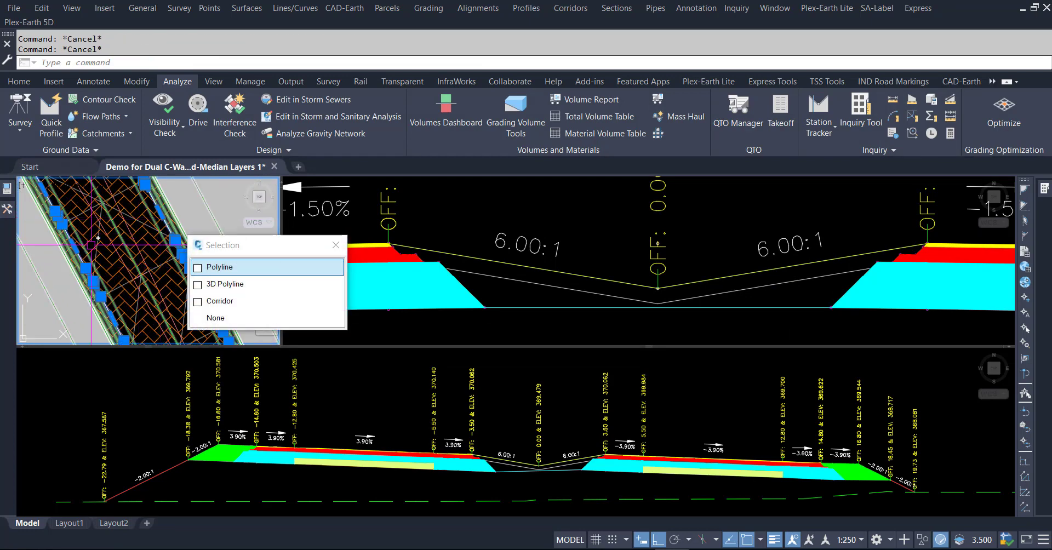
pyautogui.click(336, 245)
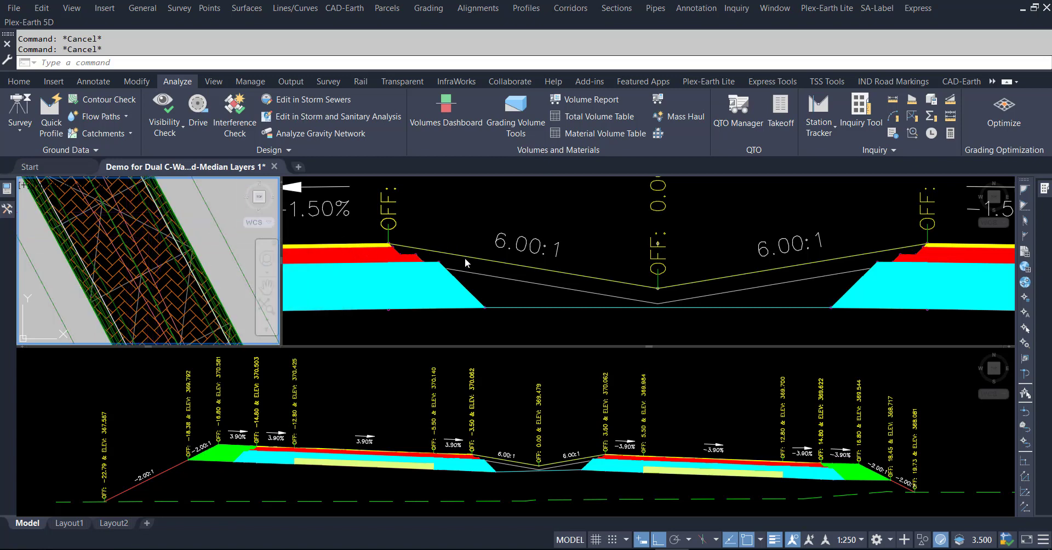
pyautogui.click(470, 233)
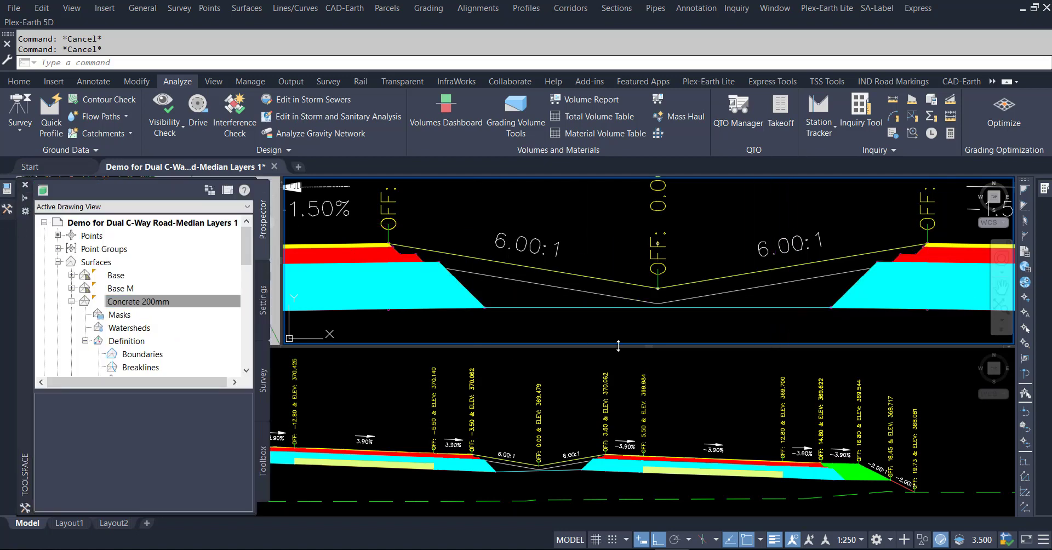
# Select the lowered Concrete 200mm line in the median cross-section and zoom around it
pyautogui.click(797, 278)
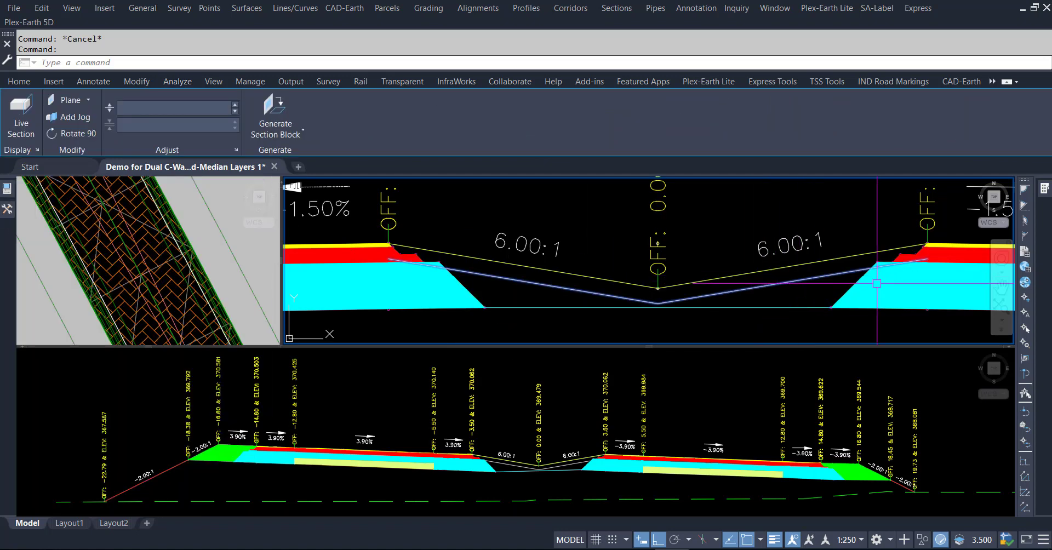
pyautogui.scroll(3, 876, 268)
pyautogui.scroll(2, 890, 264)
pyautogui.scroll(-2, 890, 264)
pyautogui.scroll(-2, 872, 267)
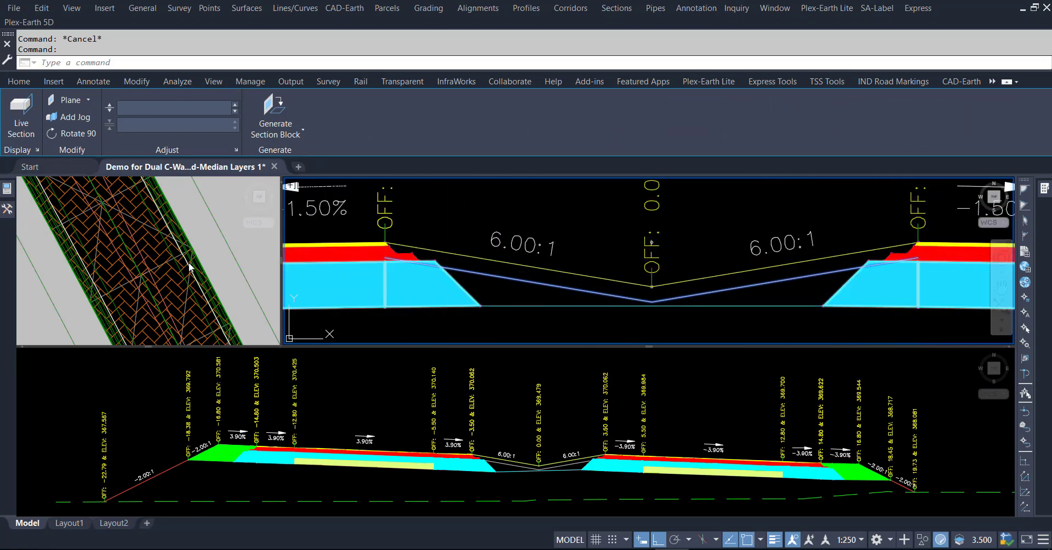
# Add non-destructive outer boundary 12 to Concrete 200mm from the median edge polyline
pyautogui.click(124, 303)
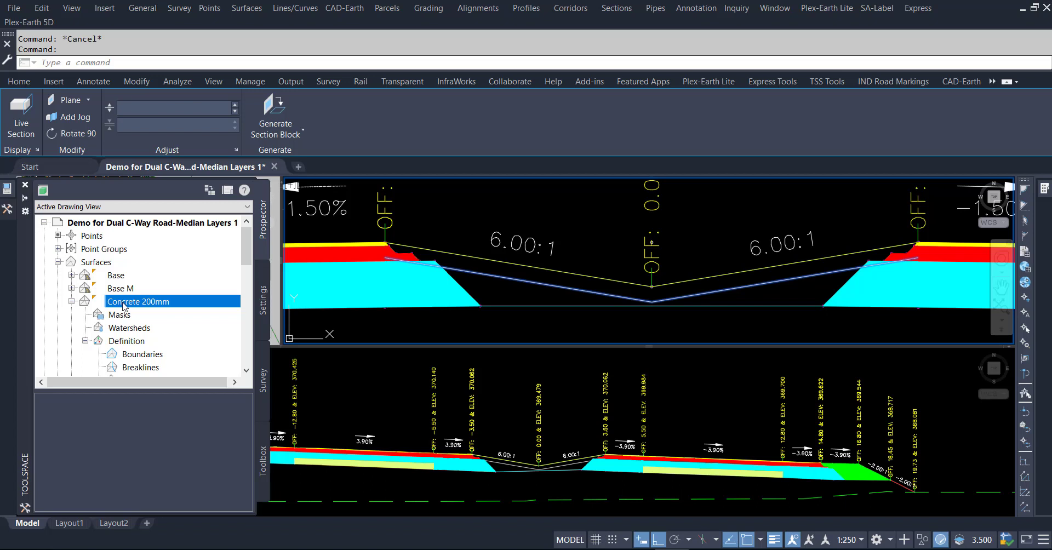
pyautogui.rightClick(127, 353)
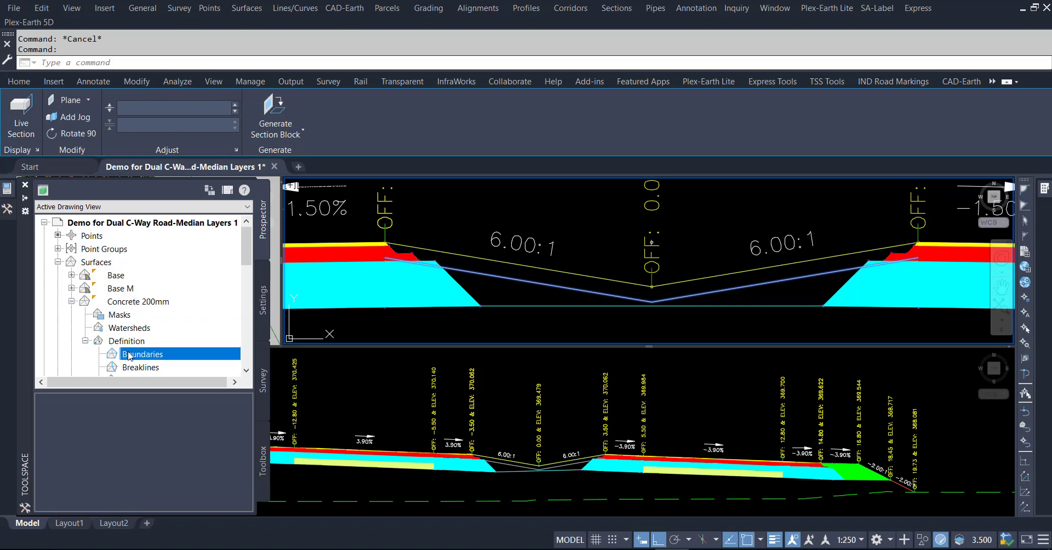
pyautogui.click(156, 359)
pyautogui.write('12')
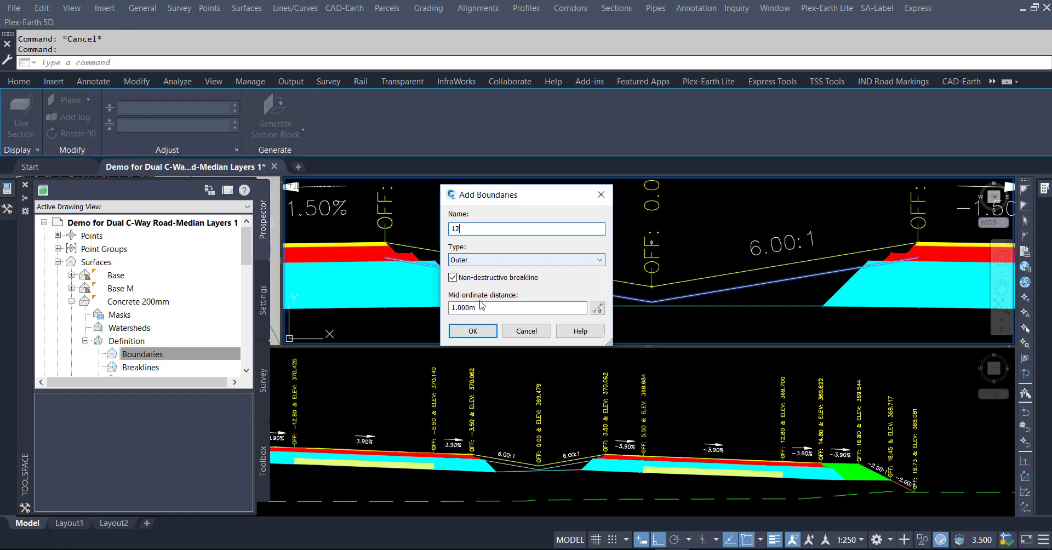
pyautogui.click(473, 331)
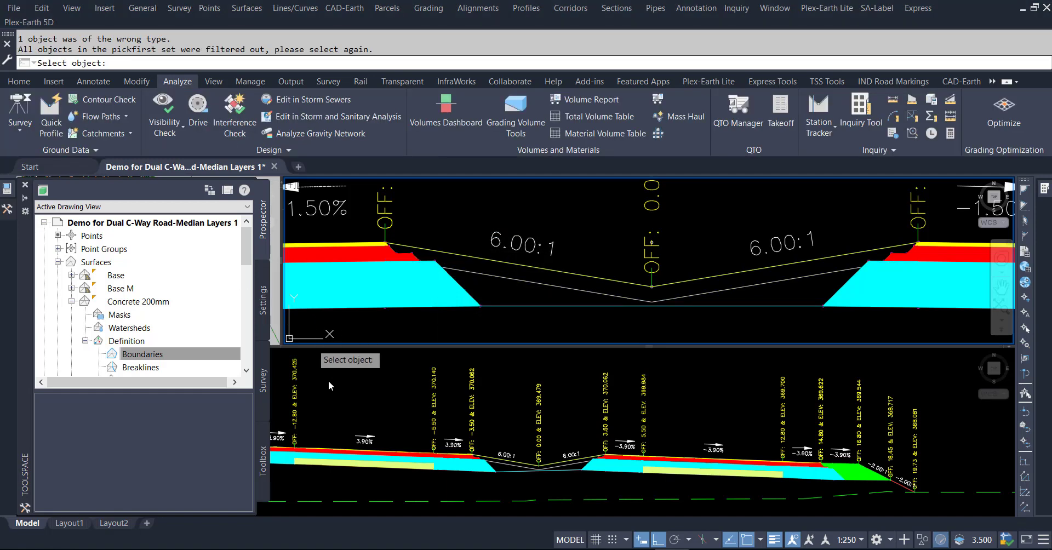
pyautogui.click(208, 305)
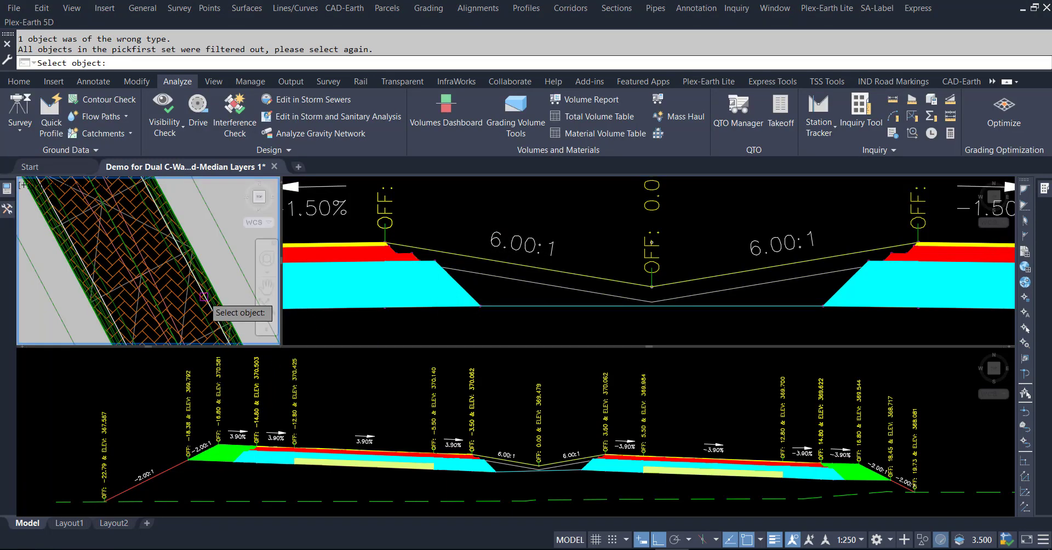
pyautogui.click(211, 283)
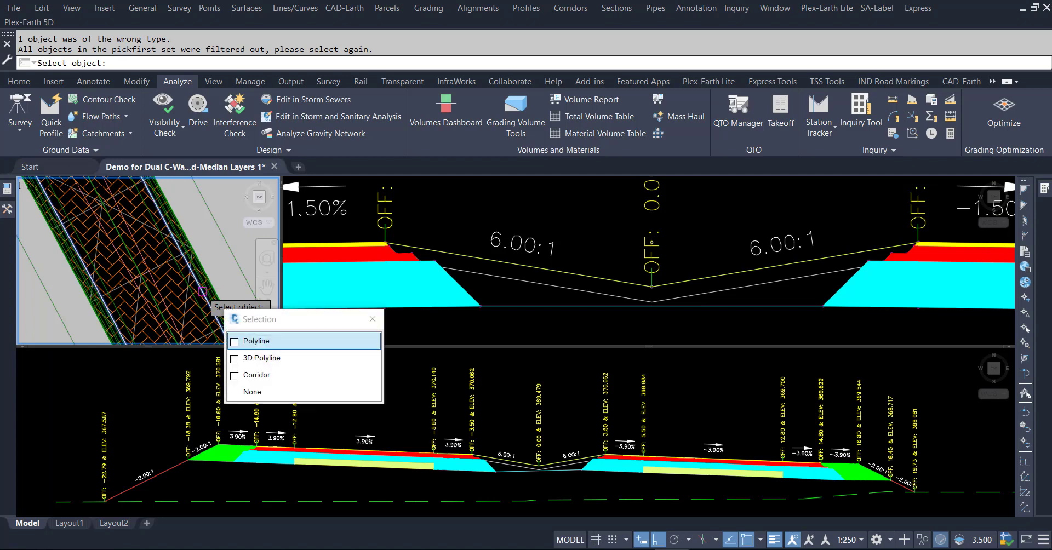
pyautogui.click(262, 342)
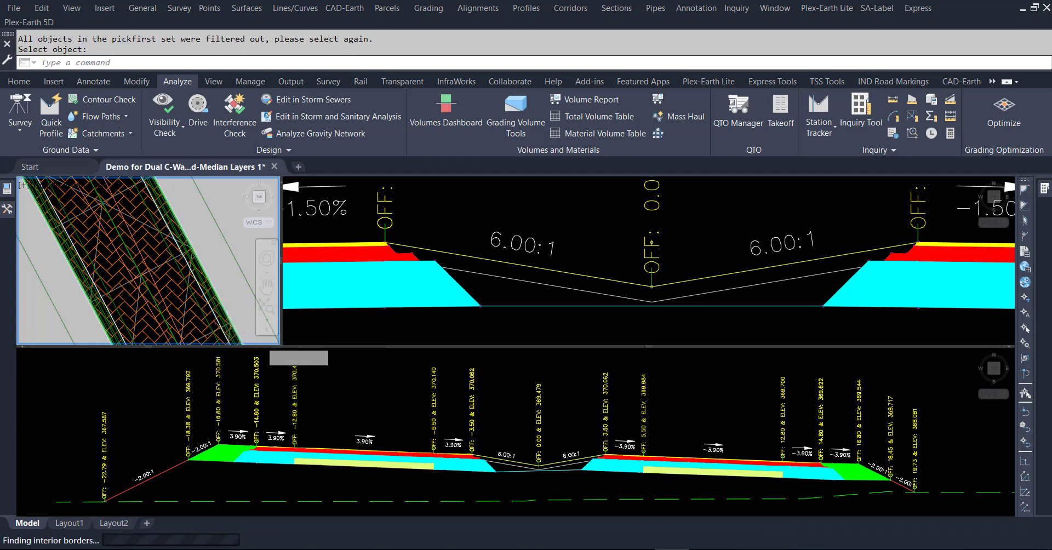
pyautogui.click(512, 286)
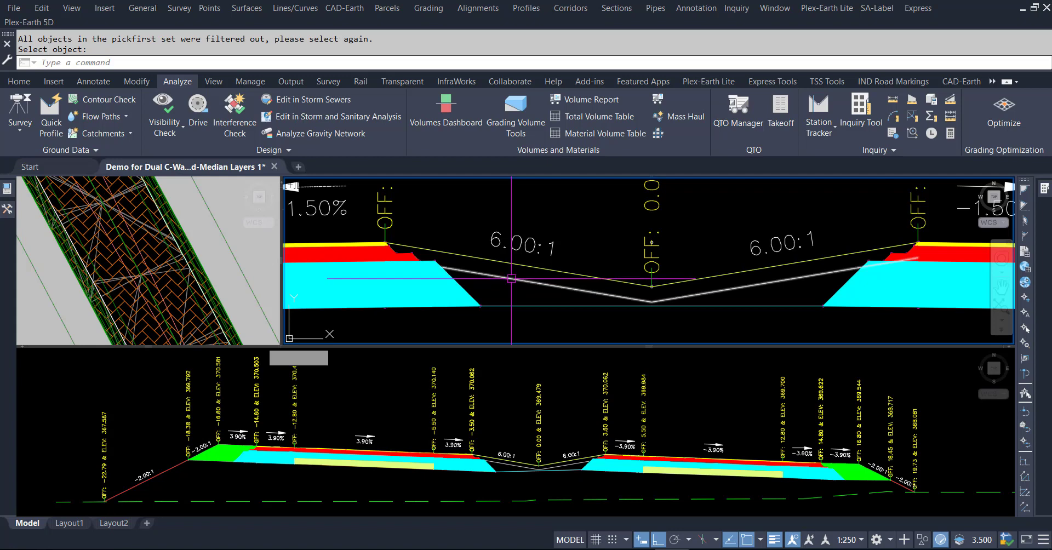
pyautogui.click(511, 282)
pyautogui.scroll(4, 436, 270)
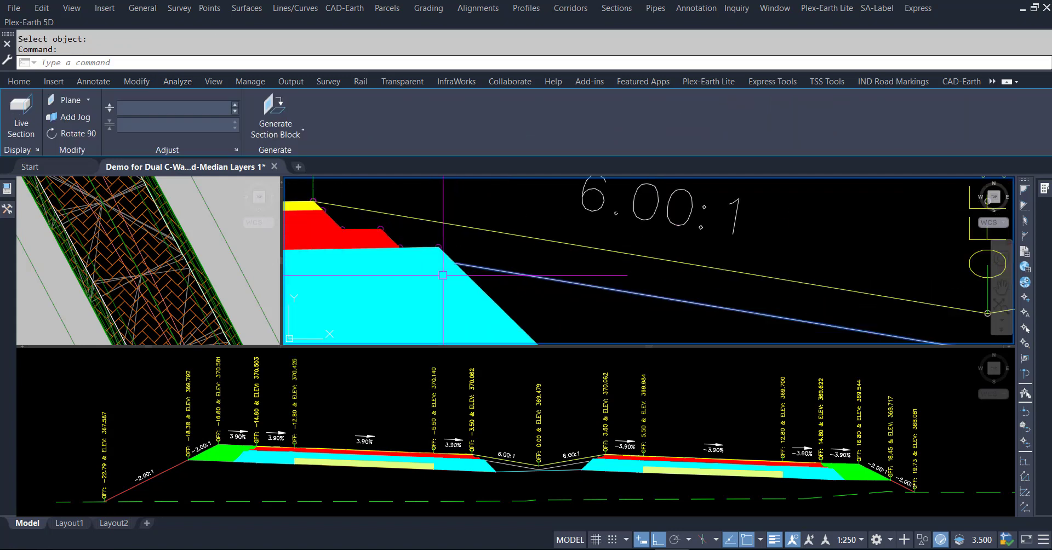
pyautogui.scroll(-2, 430, 261)
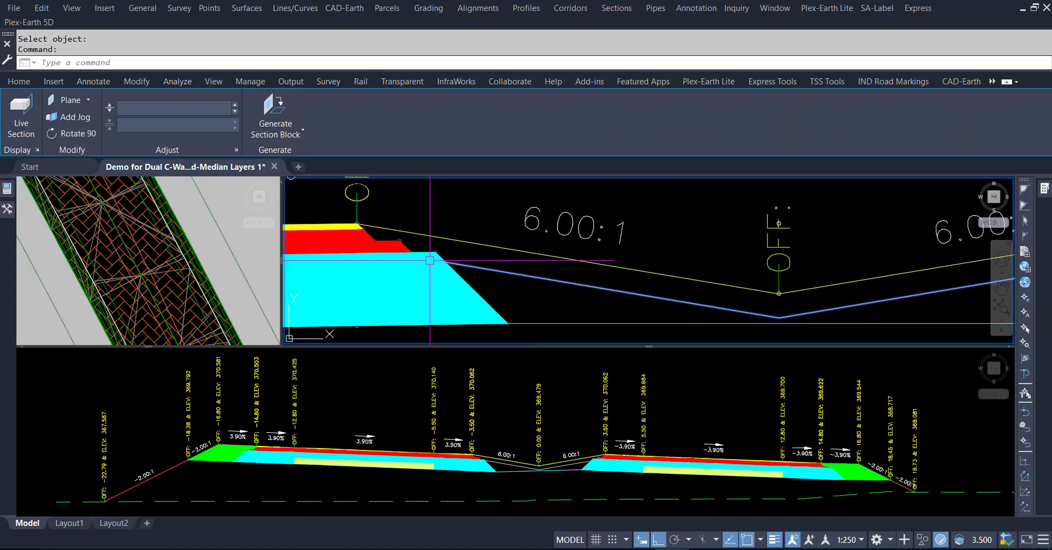
pyautogui.scroll(-2, 548, 258)
pyautogui.scroll(-1, 658, 257)
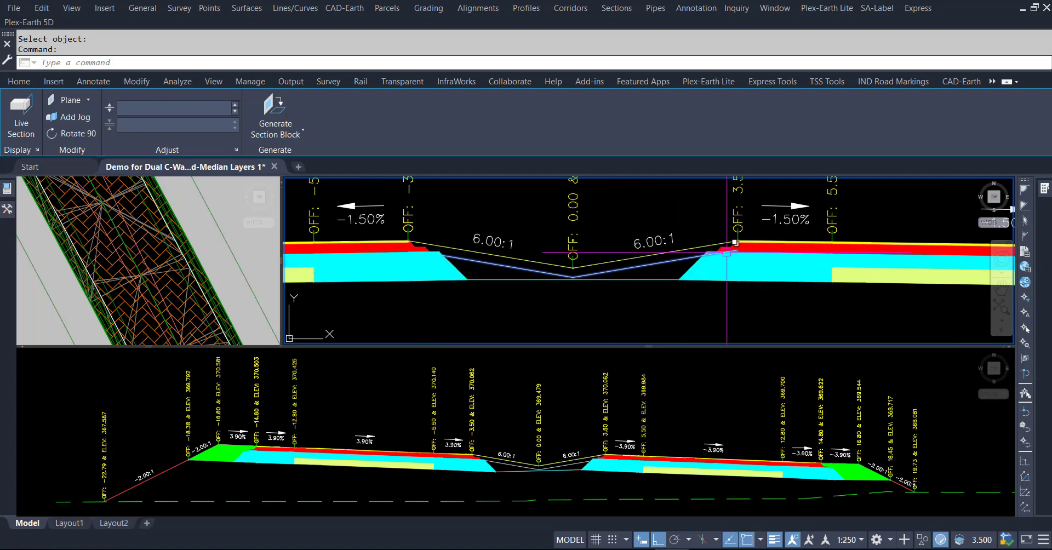
pyautogui.scroll(2, 712, 256)
pyautogui.scroll(1, 690, 259)
pyautogui.scroll(1, 645, 264)
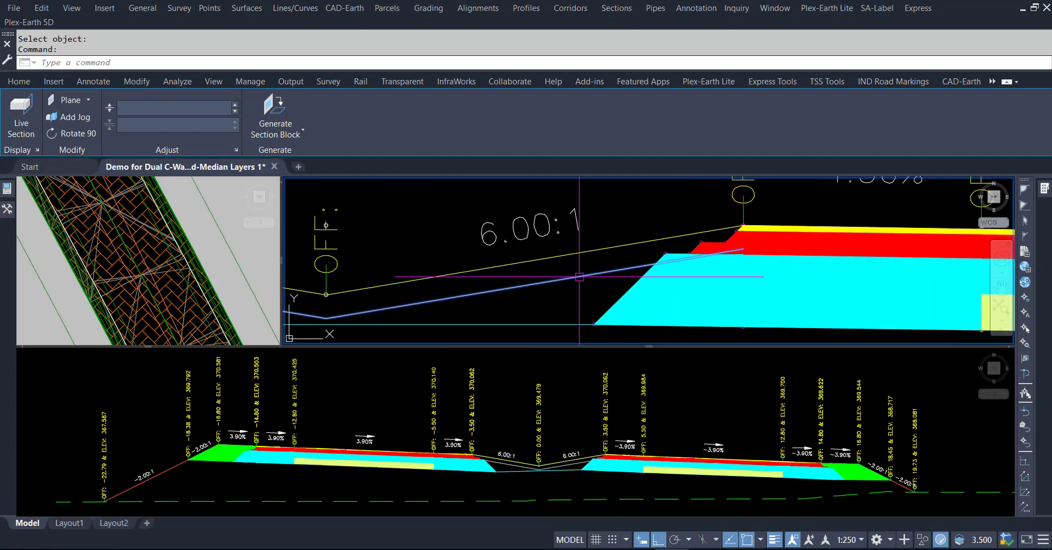
pyautogui.click(192, 290)
pyautogui.scroll(-2, 142, 232)
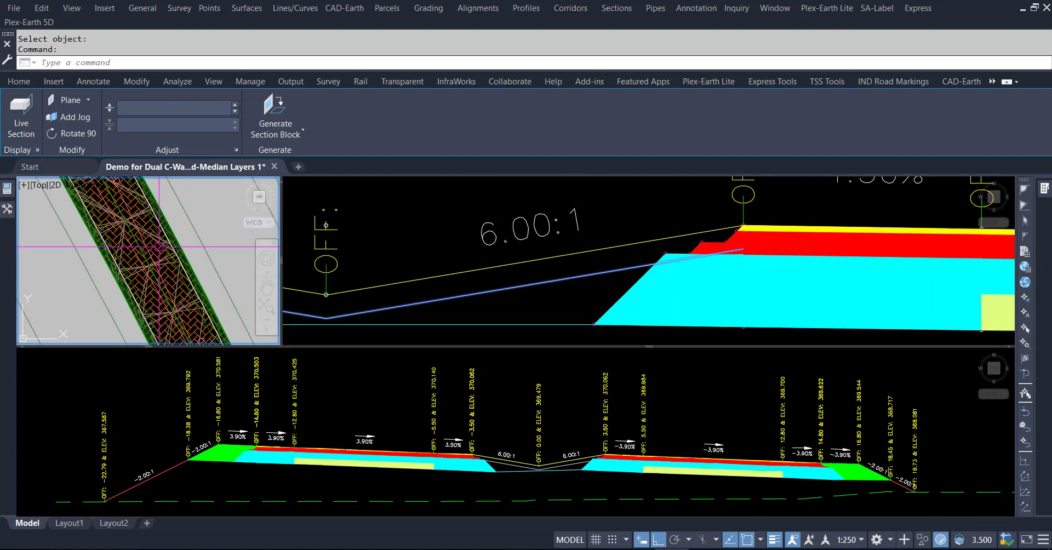
pyautogui.scroll(-2, 142, 232)
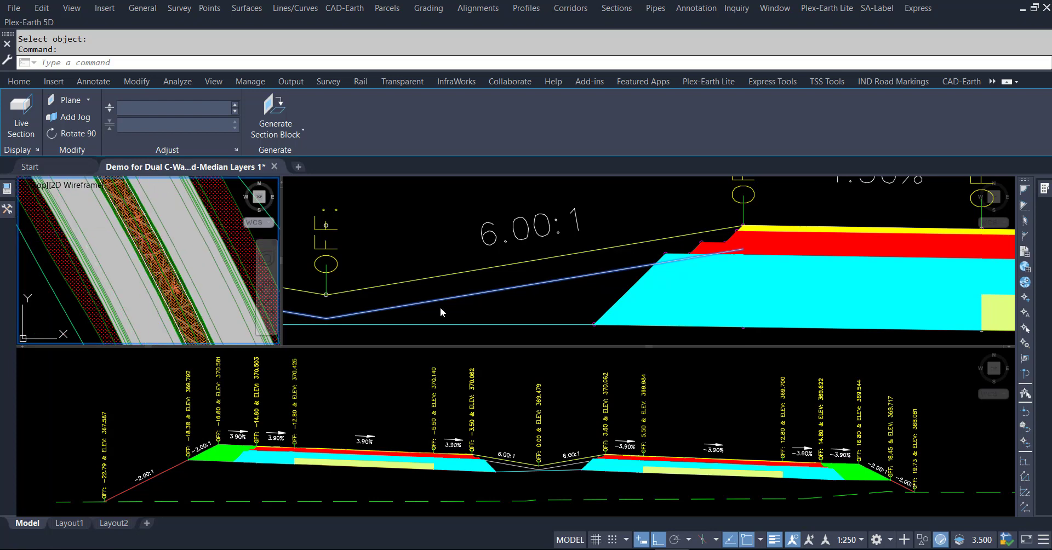
pyautogui.rightClick(171, 271)
pyautogui.press('Escape')
pyautogui.press('Escape')
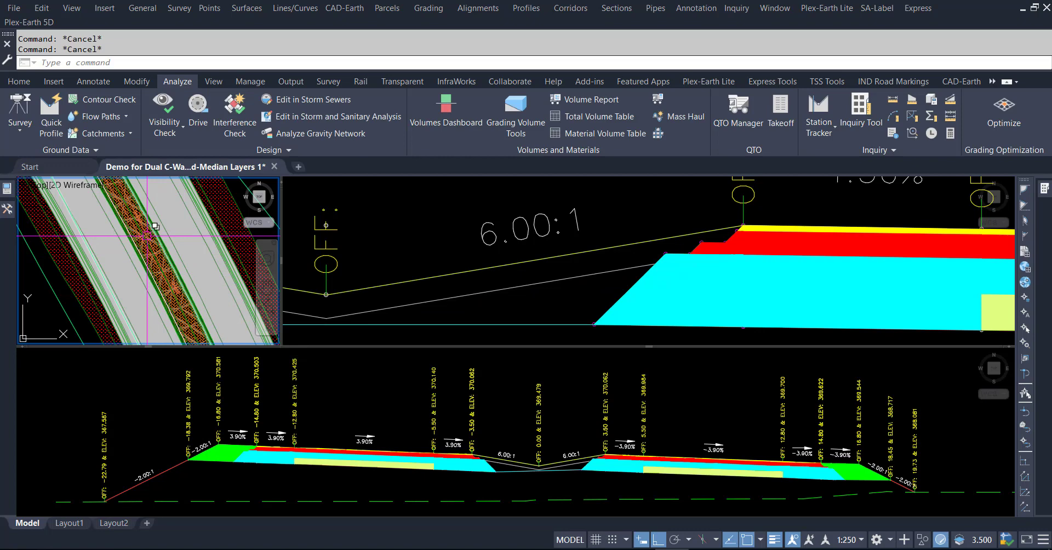
# Remove boundary 12 from the Concrete 200mm surface definition
pyautogui.click(133, 355)
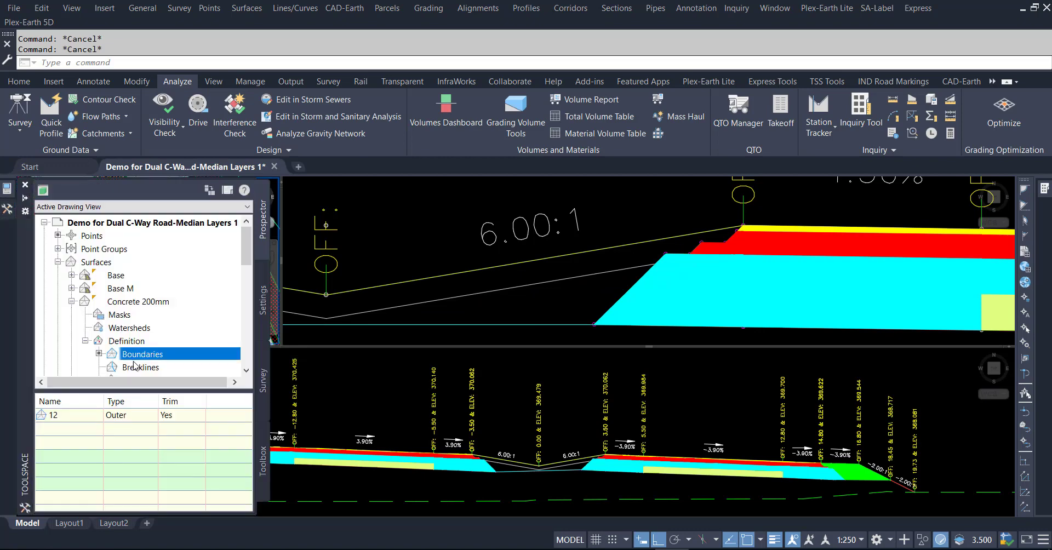
pyautogui.rightClick(134, 358)
pyautogui.click(75, 417)
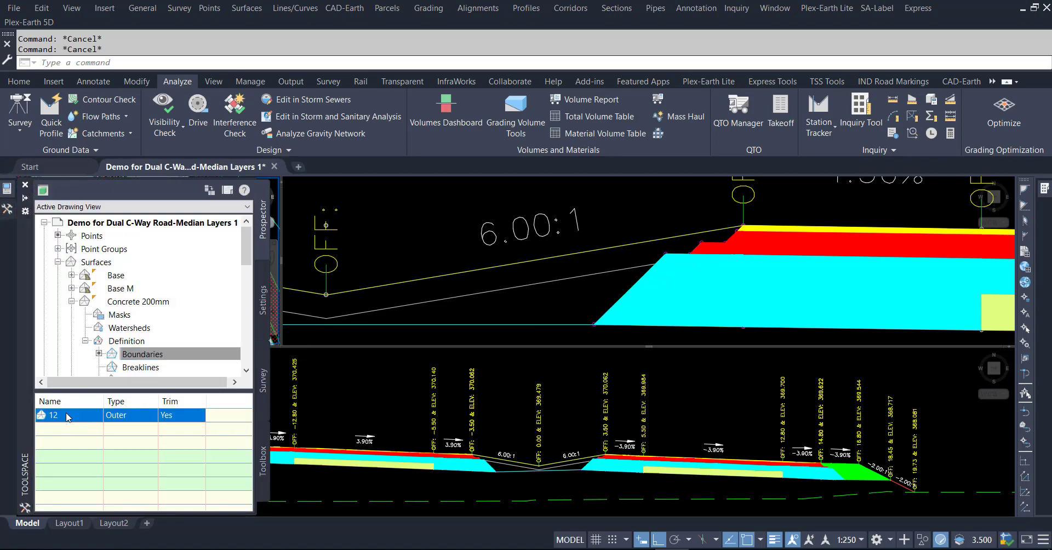
pyautogui.rightClick(75, 417)
pyautogui.click(228, 438)
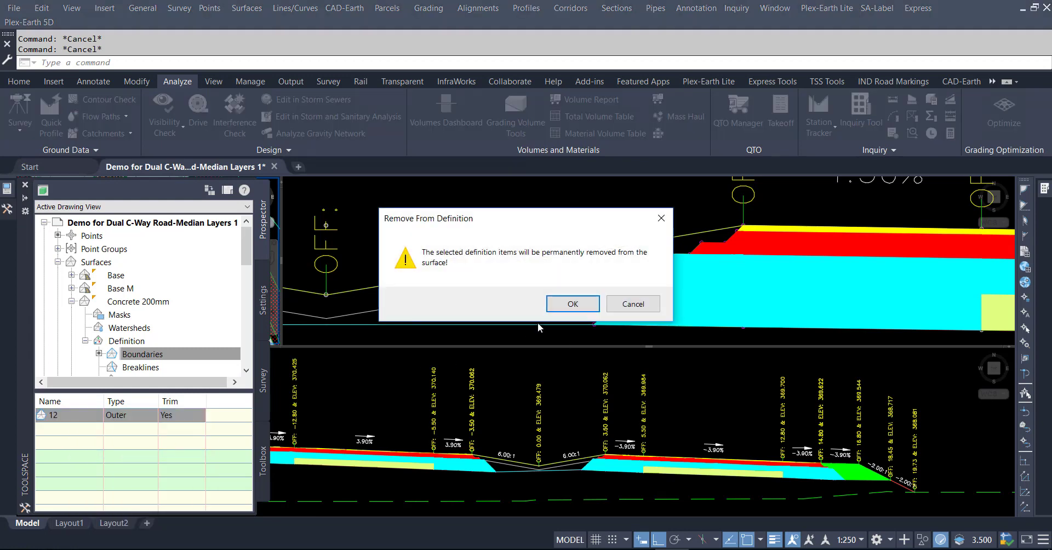
pyautogui.click(564, 303)
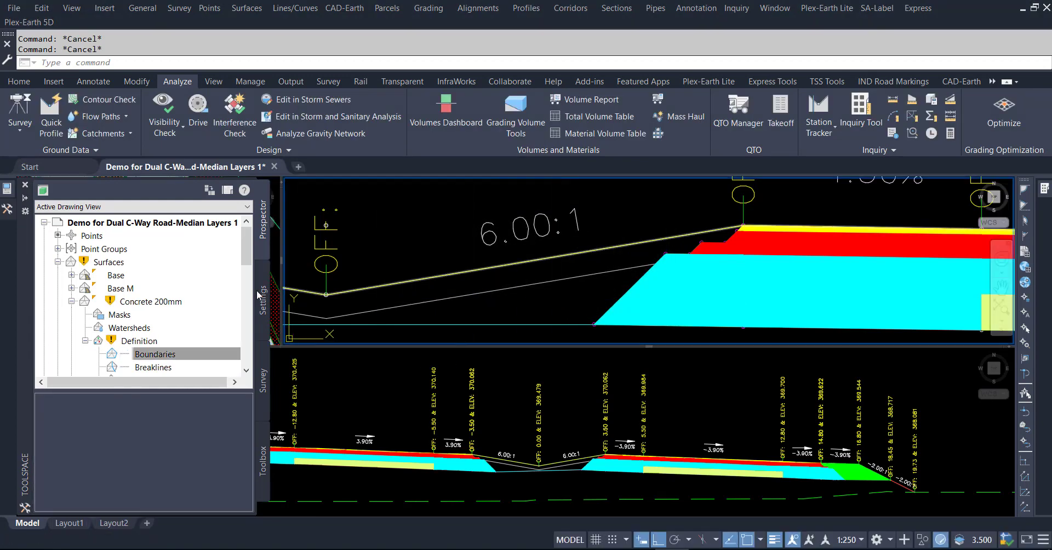
# Rebuild the out-of-date Concrete 200mm surface and zoom the section view onto the median ditch
pyautogui.click(103, 263)
pyautogui.rightClick(103, 264)
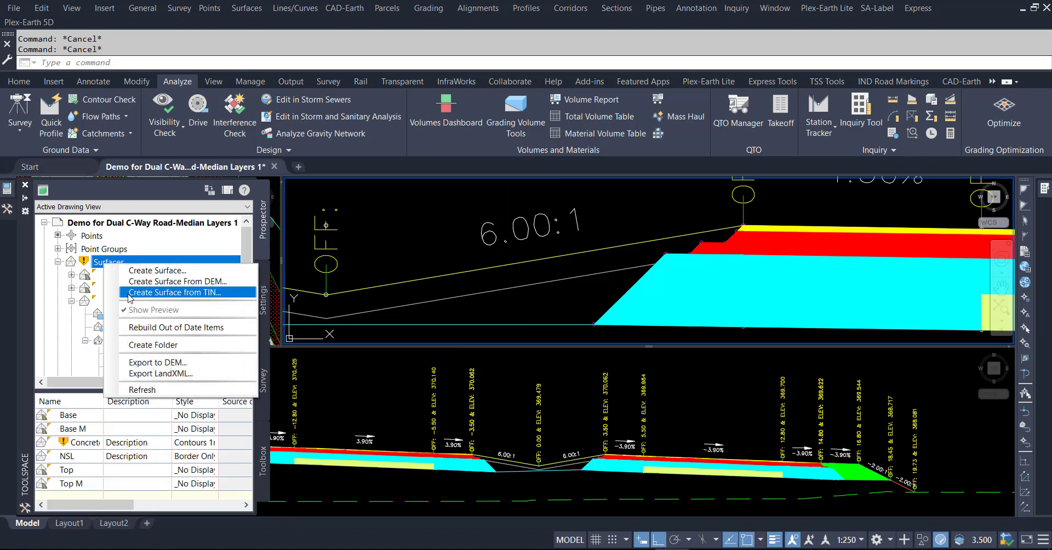
pyautogui.click(153, 327)
pyautogui.click(575, 293)
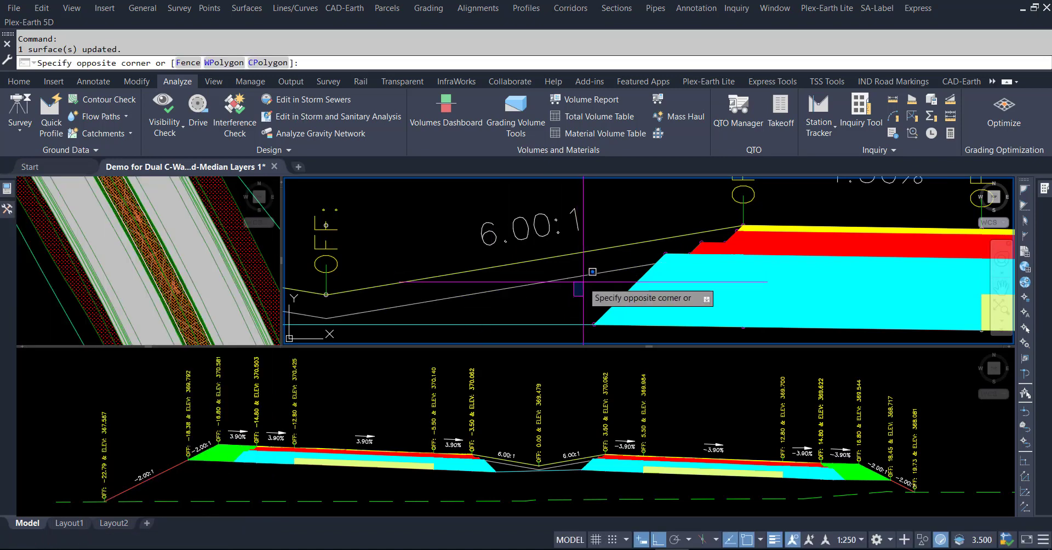
pyautogui.press('Escape')
pyautogui.press('Escape')
pyautogui.scroll(-3, 698, 270)
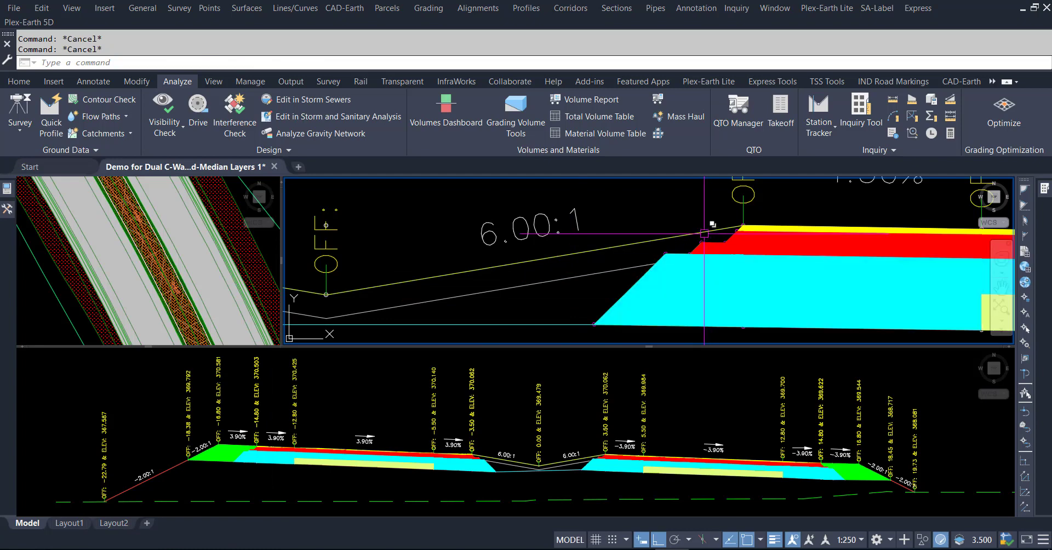
pyautogui.moveTo(548, 278); pyautogui.dragTo(689, 300, button='middle')
pyautogui.scroll(2, 565, 332)
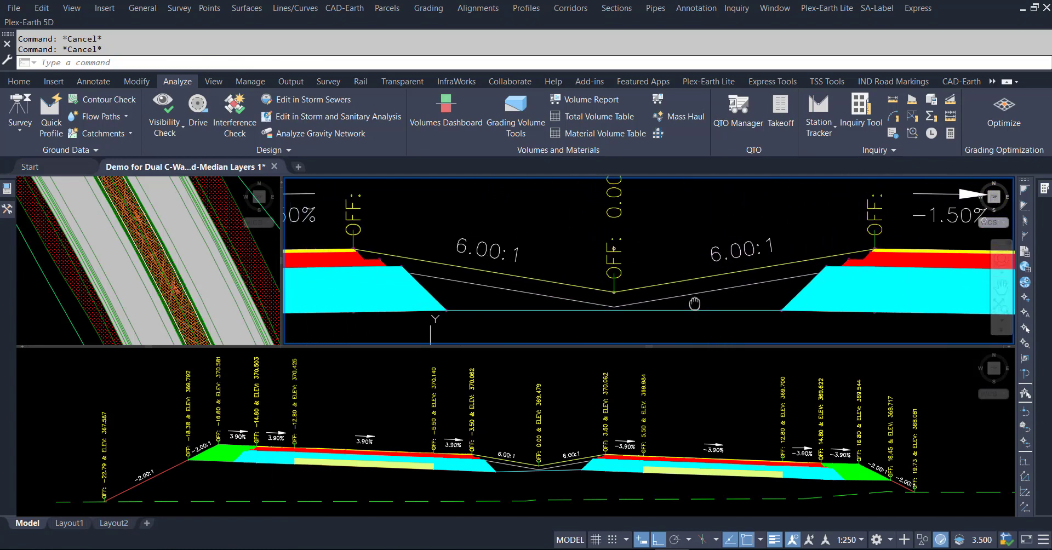
pyautogui.scroll(-1, 592, 335)
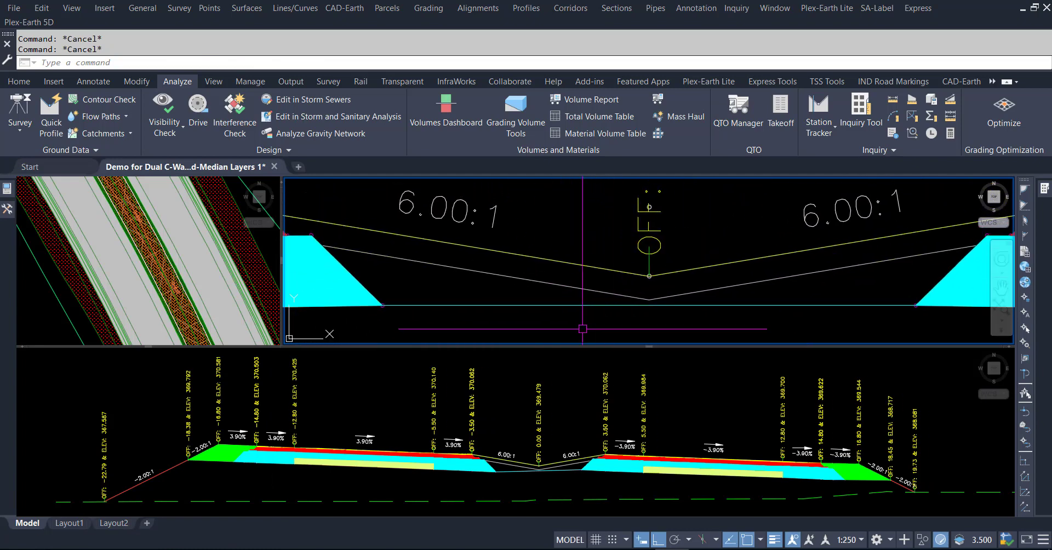
pyautogui.scroll(-1, 624, 339)
pyautogui.moveTo(624, 339); pyautogui.dragTo(640, 334, button='middle')
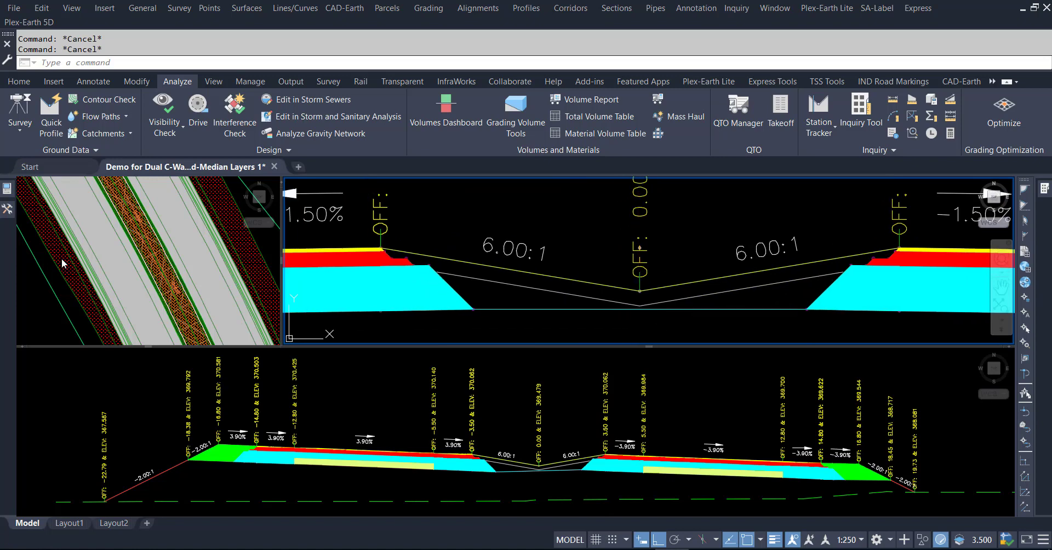
# Zoom the plan view to a sample line and select it
pyautogui.click(67, 295)
pyautogui.scroll(-2, 58, 285)
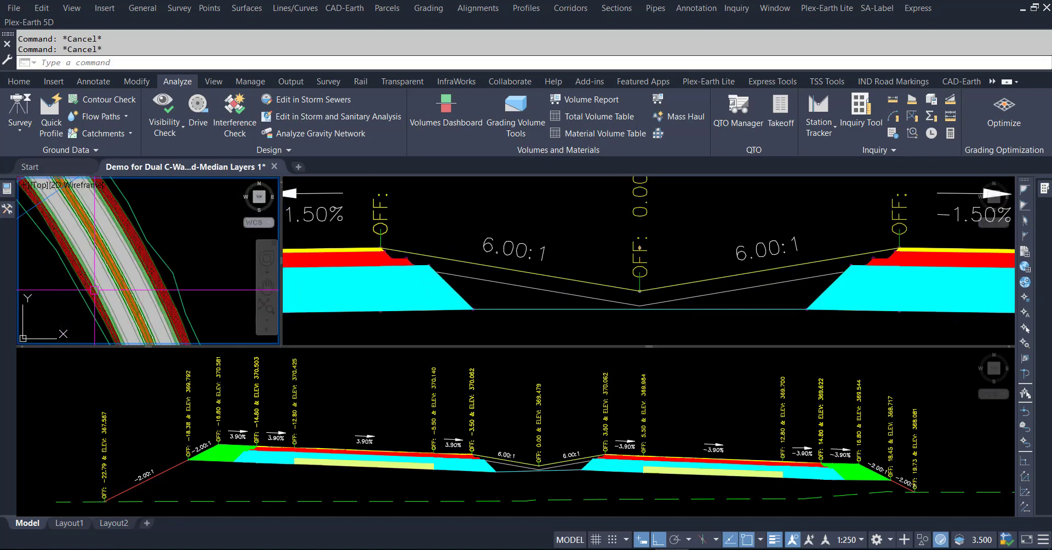
pyautogui.moveTo(56, 281); pyautogui.dragTo(113, 306, button='middle')
pyautogui.click(63, 248)
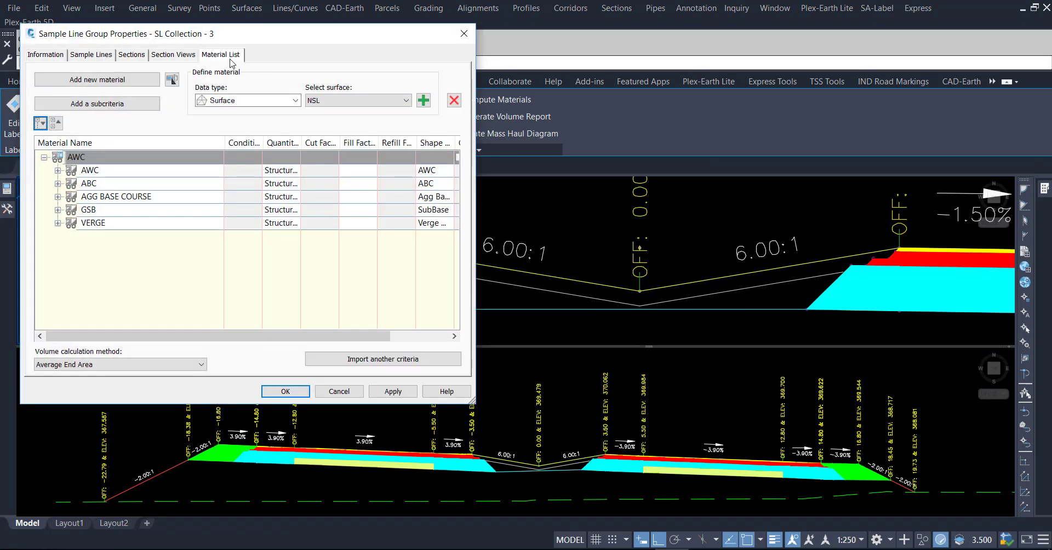
# Add a new material named Concrete to the material list
pyautogui.click(97, 80)
pyautogui.doubleClick(118, 237)
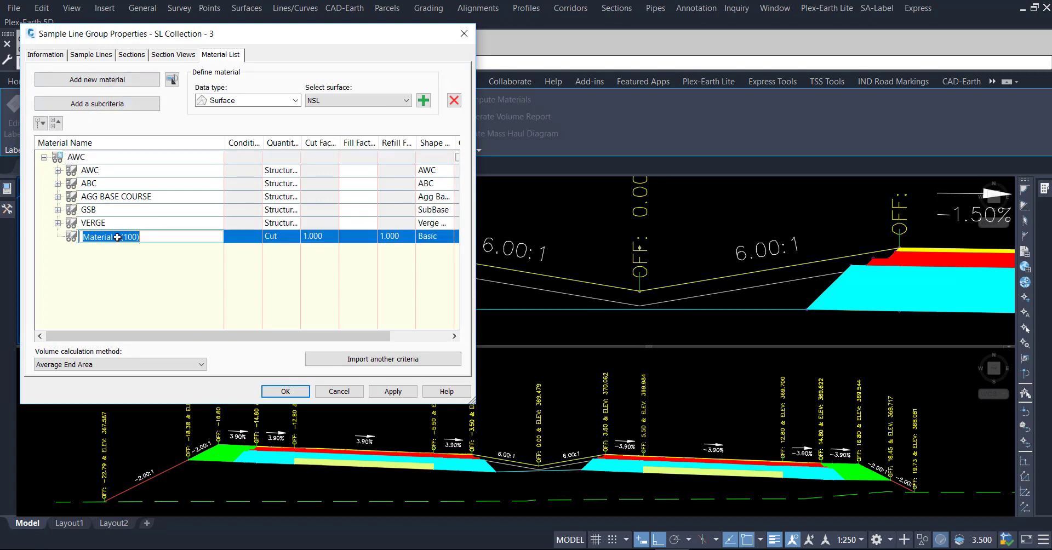
pyautogui.write('Concrete')
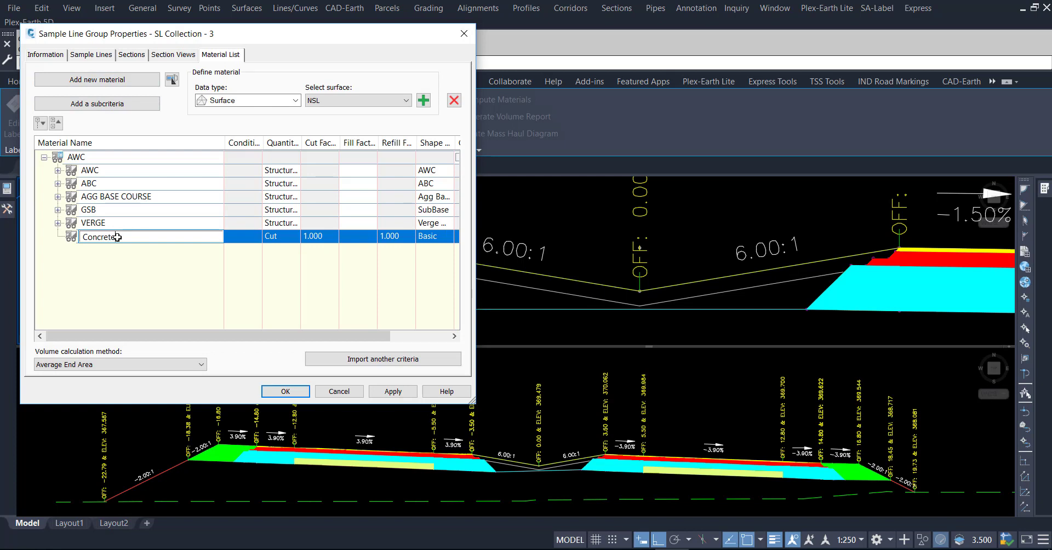
pyautogui.press('Return')
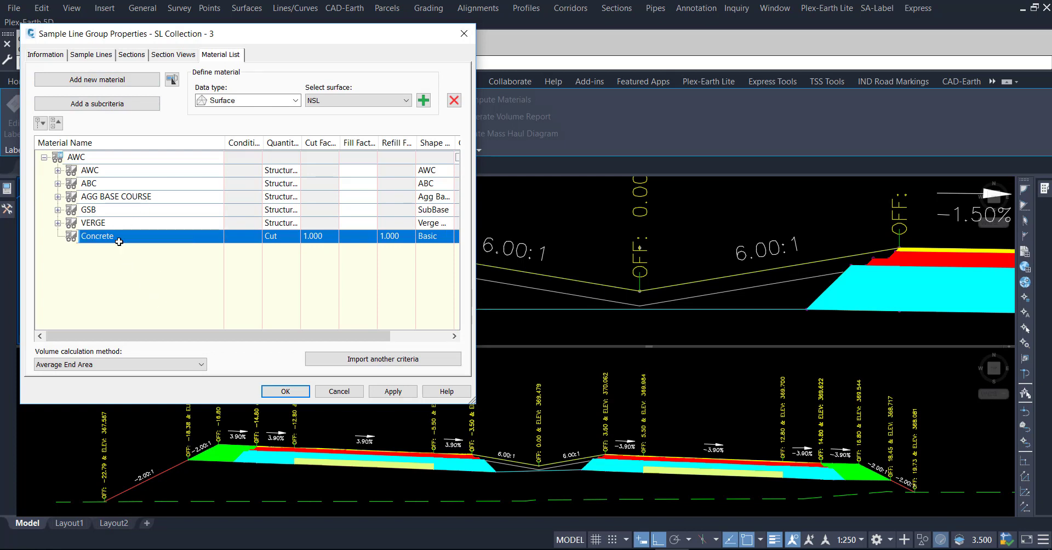
# Add a Median 1st Layer subcriterion under Concrete and set its quantity type to Fill
pyautogui.click(113, 104)
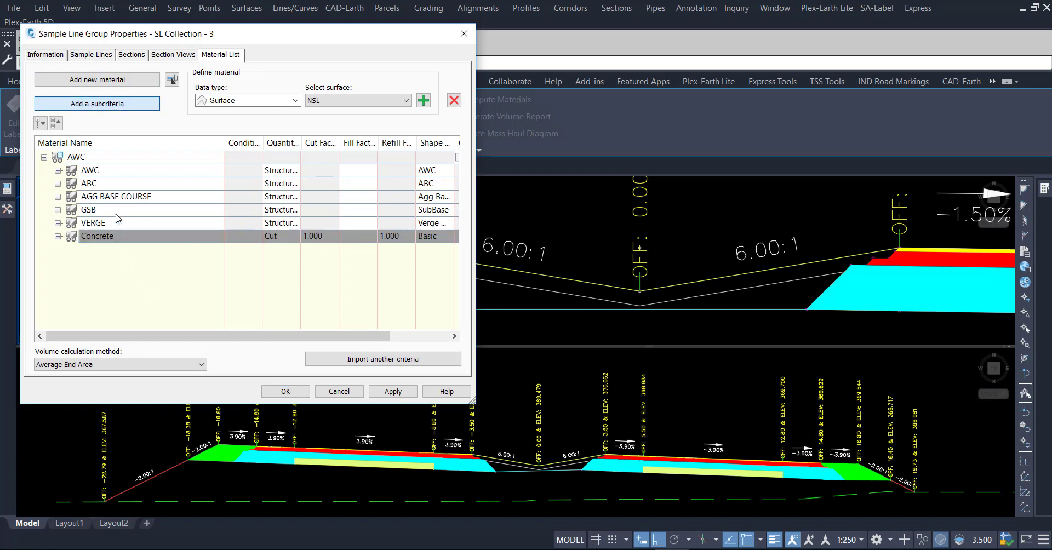
pyautogui.click(58, 236)
pyautogui.doubleClick(140, 252)
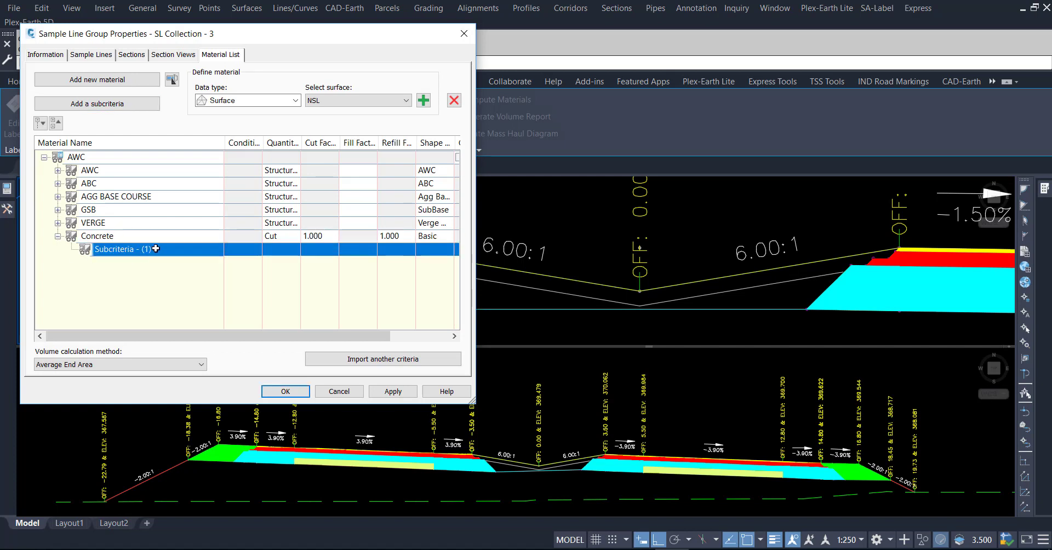
pyautogui.write('M')
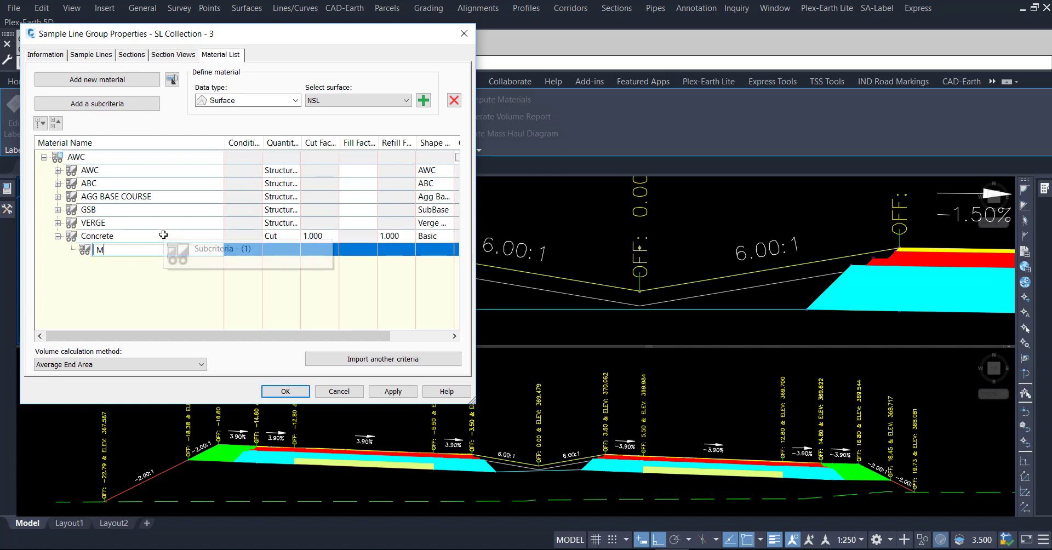
pyautogui.write('edian 1st Layer')
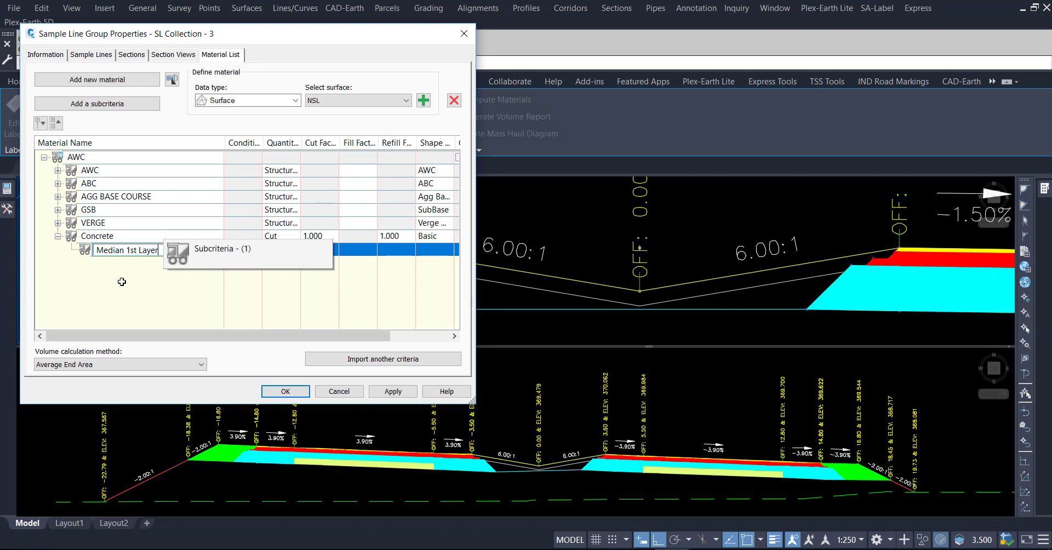
pyautogui.press('Return')
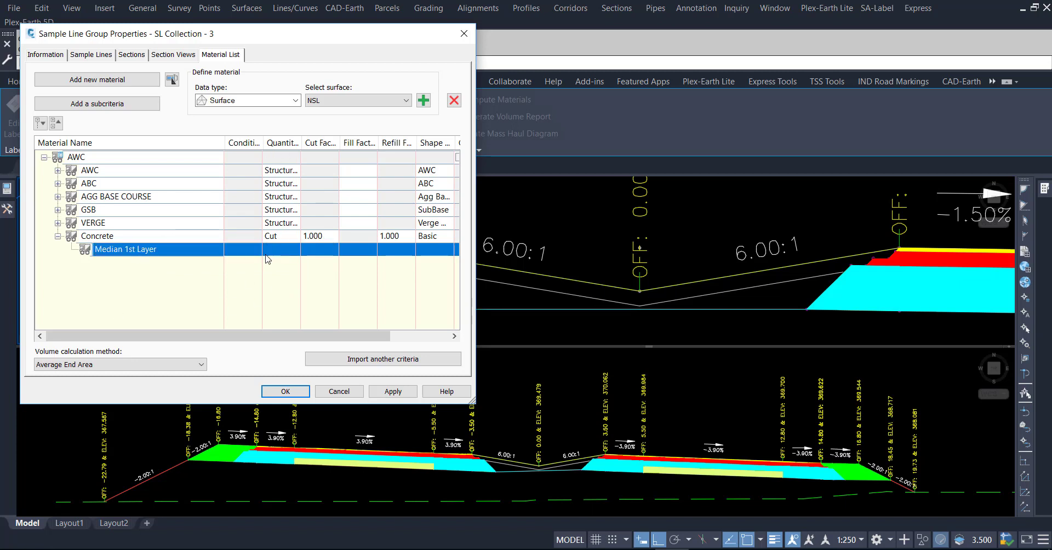
pyautogui.click(277, 236)
# Set Concrete to Fill and add Concrete 200mm, Corridor Base M and Corridor Top to Median 1st Layer
pyautogui.click(282, 258)
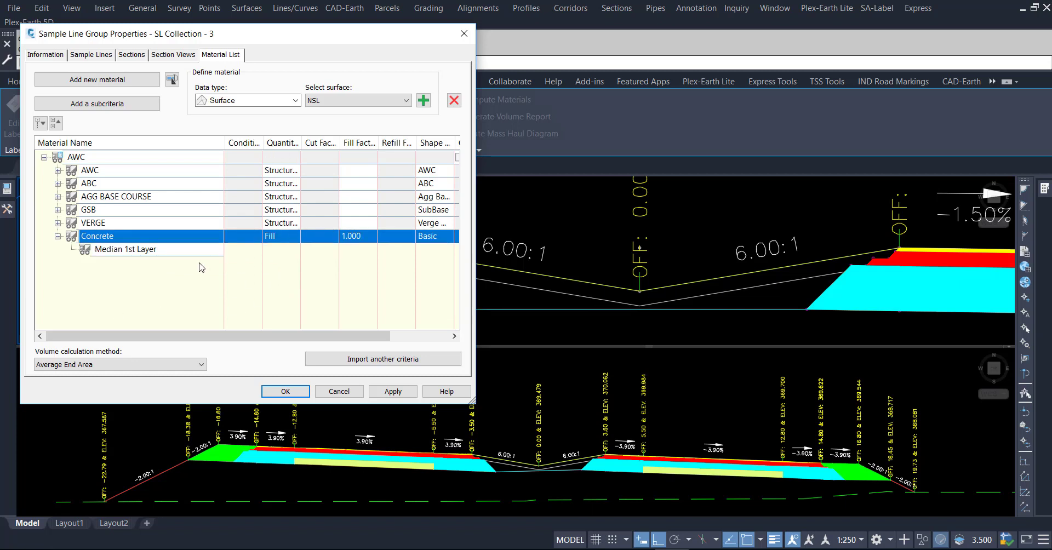
pyautogui.click(403, 101)
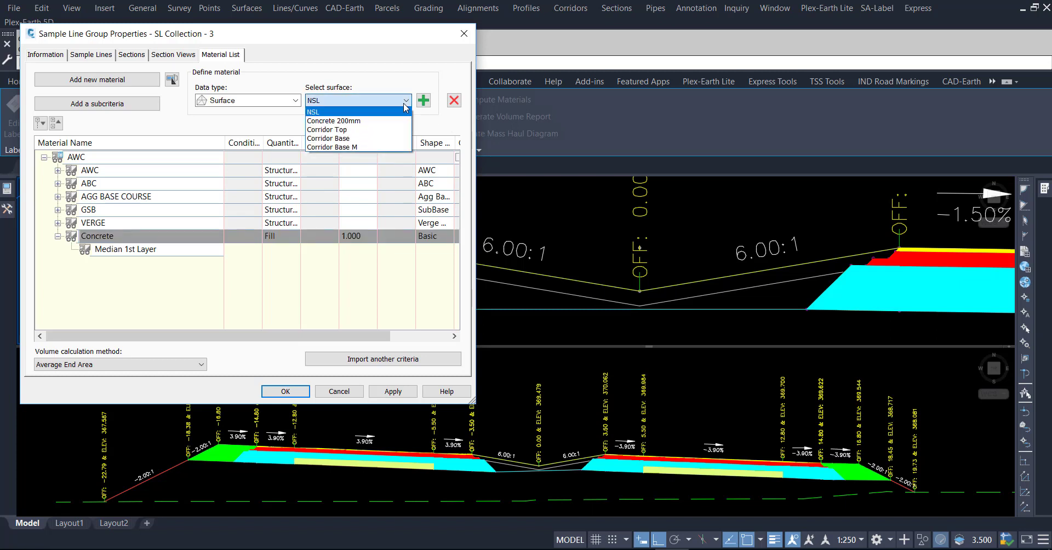
pyautogui.click(375, 121)
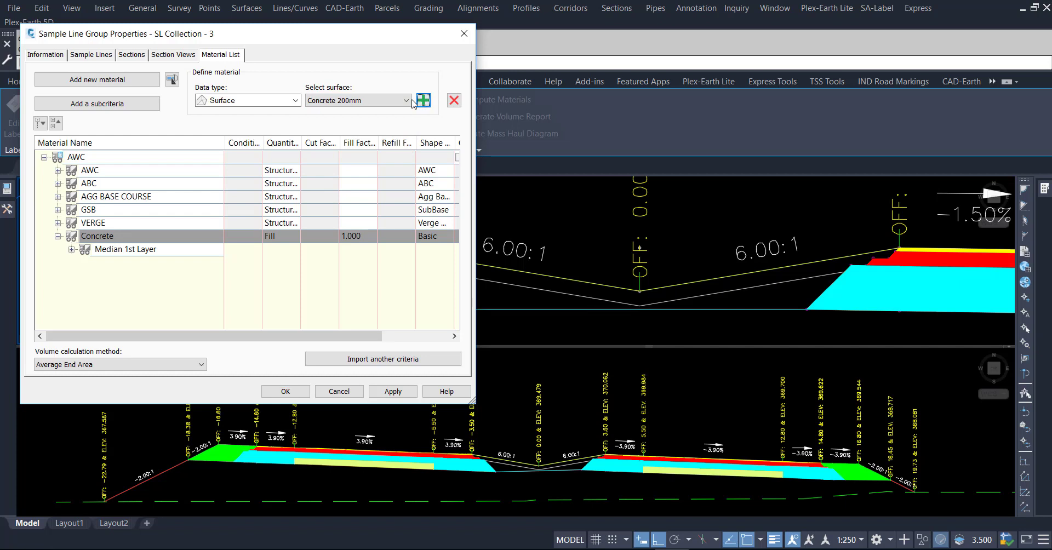
pyautogui.click(406, 100)
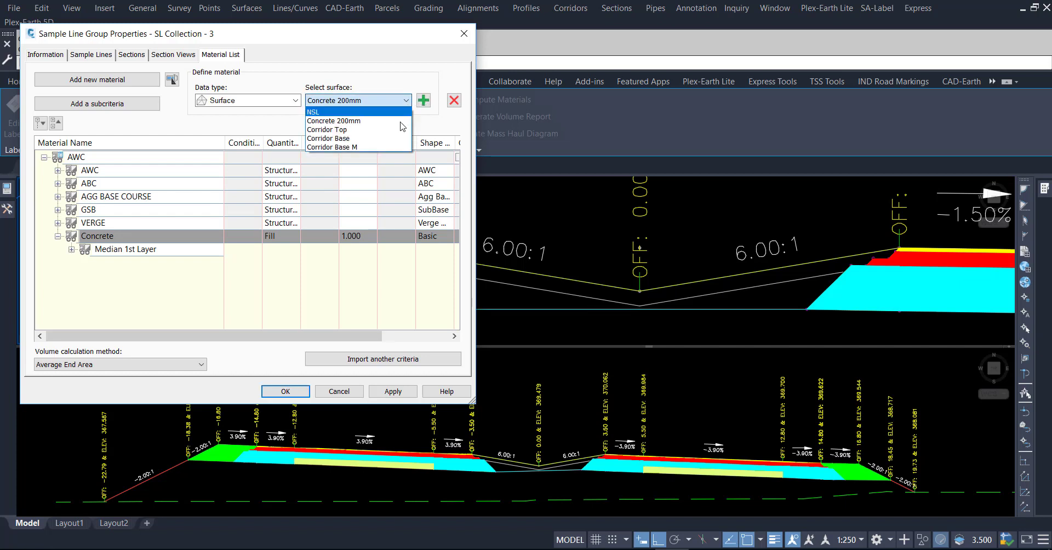
pyautogui.click(364, 147)
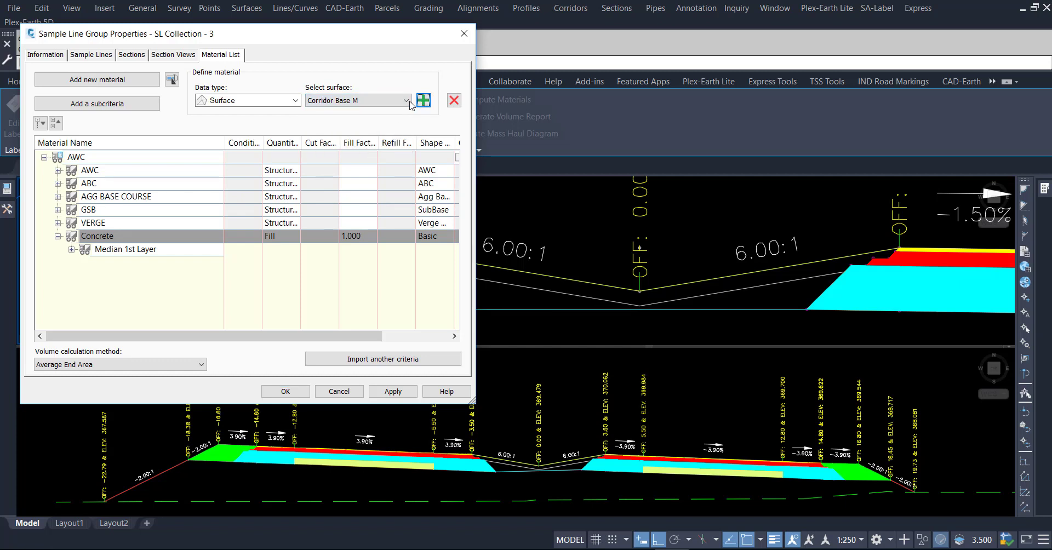
pyautogui.click(405, 100)
pyautogui.click(357, 129)
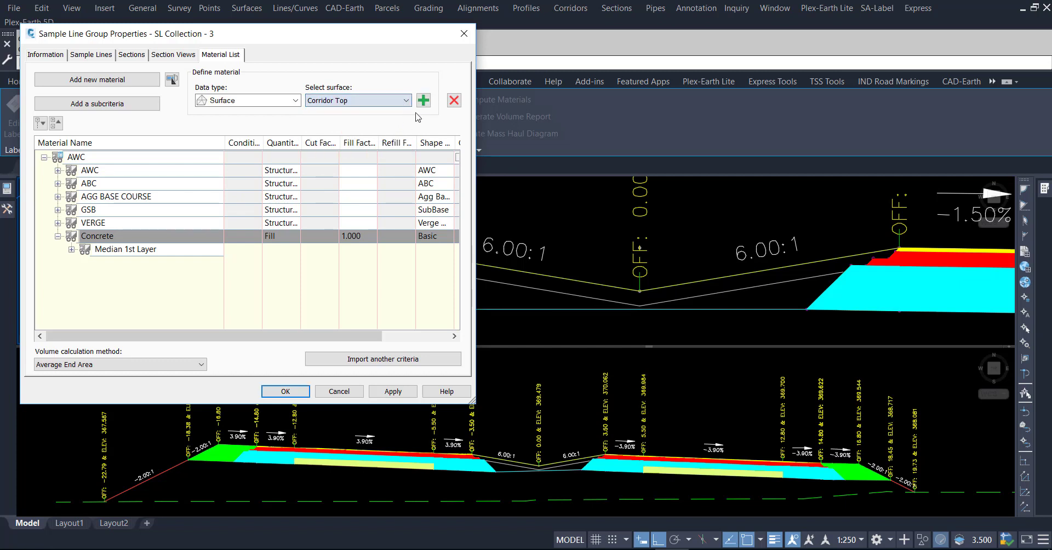
pyautogui.click(421, 102)
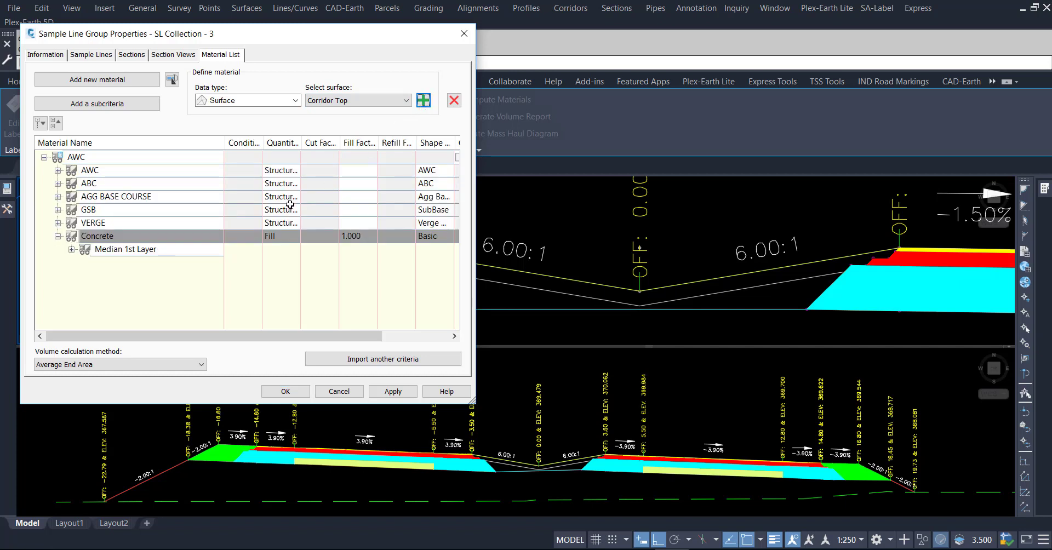
pyautogui.click(72, 250)
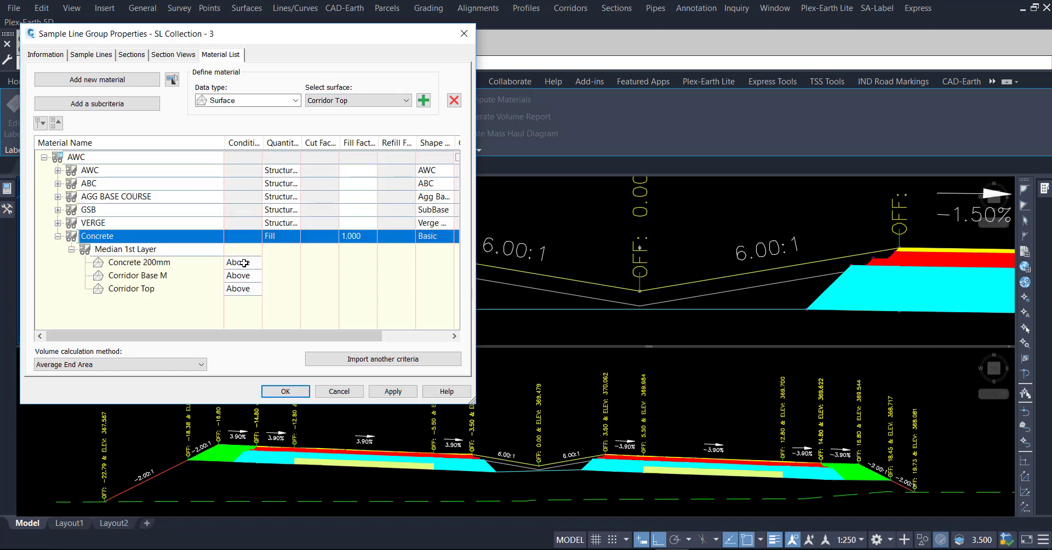
pyautogui.click(132, 266)
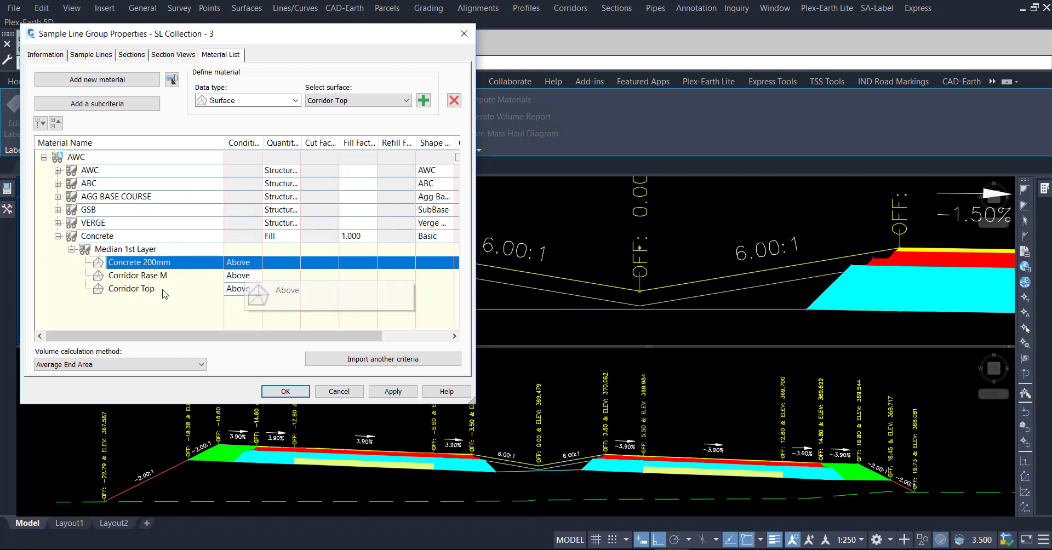
# Set Corridor Top's condition to Below for the Concrete material
pyautogui.click(144, 291)
pyautogui.click(242, 289)
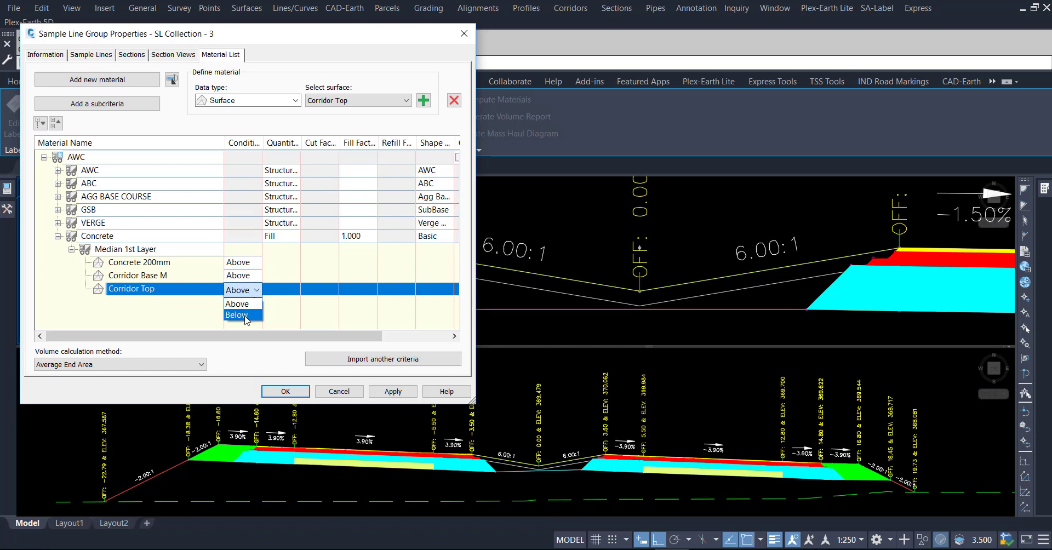
pyautogui.click(241, 313)
# Give Concrete the Concrete Median section style, apply it, and check the hatched median section
pyautogui.click(426, 238)
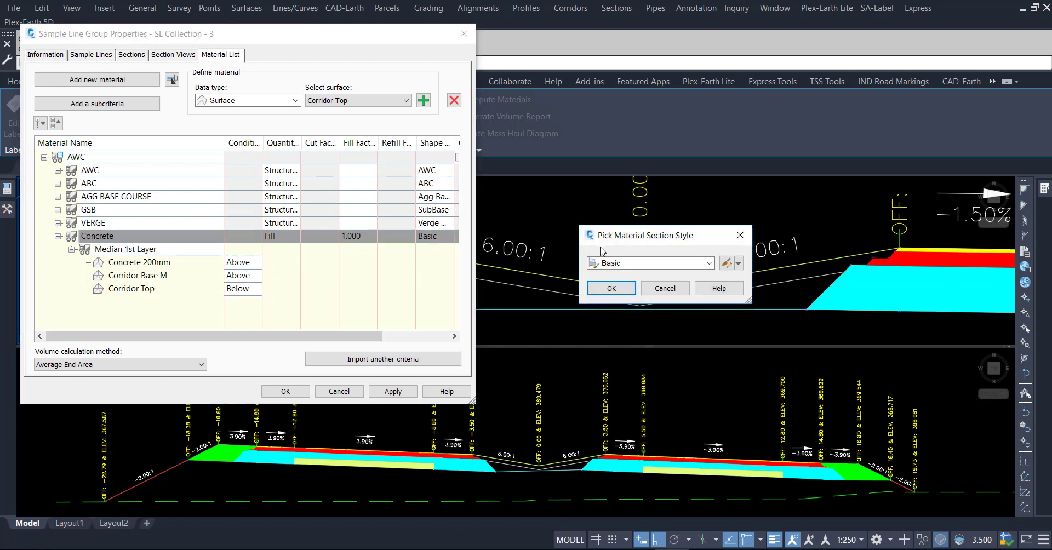
pyautogui.click(624, 263)
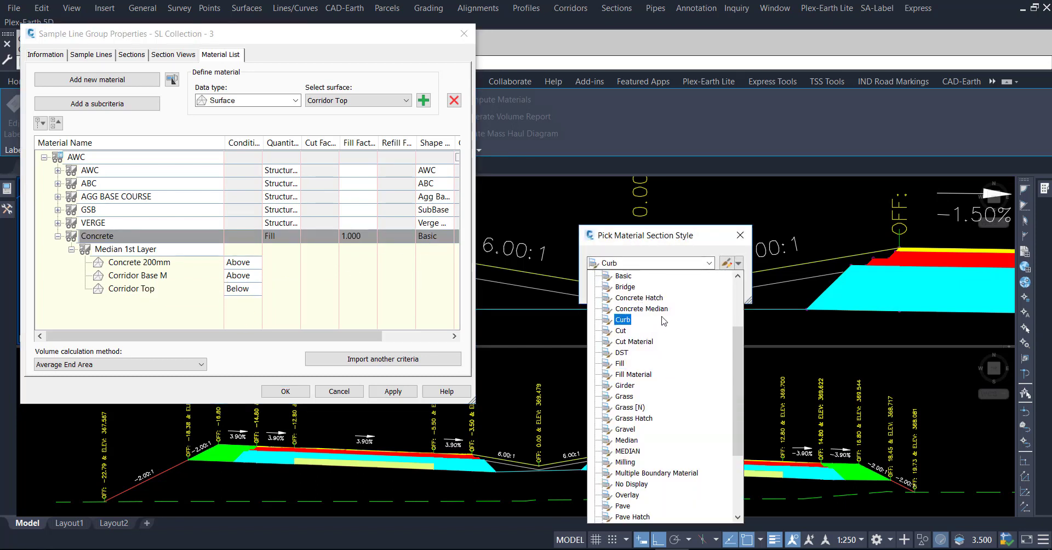
pyautogui.click(630, 309)
pyautogui.click(618, 291)
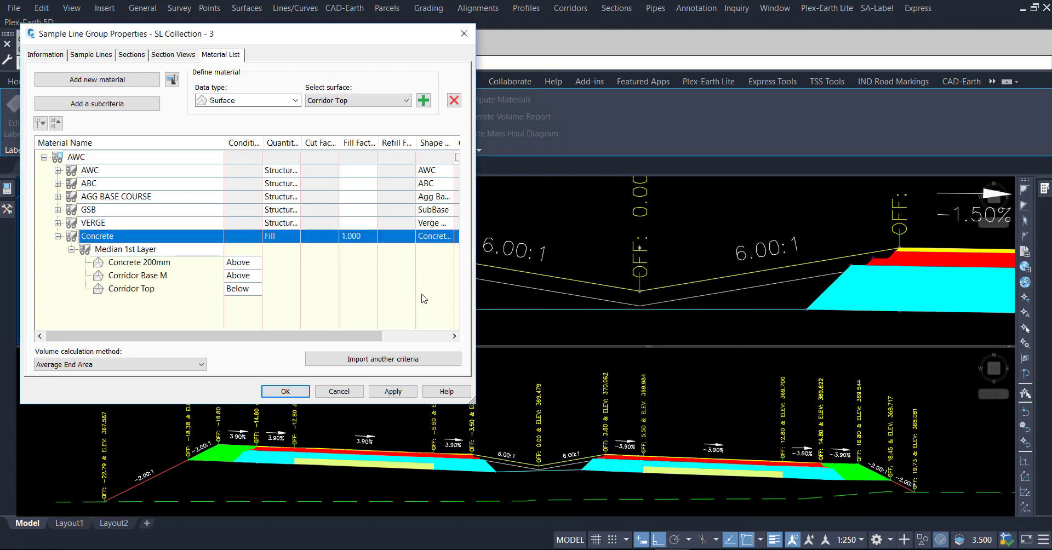
pyautogui.click(392, 391)
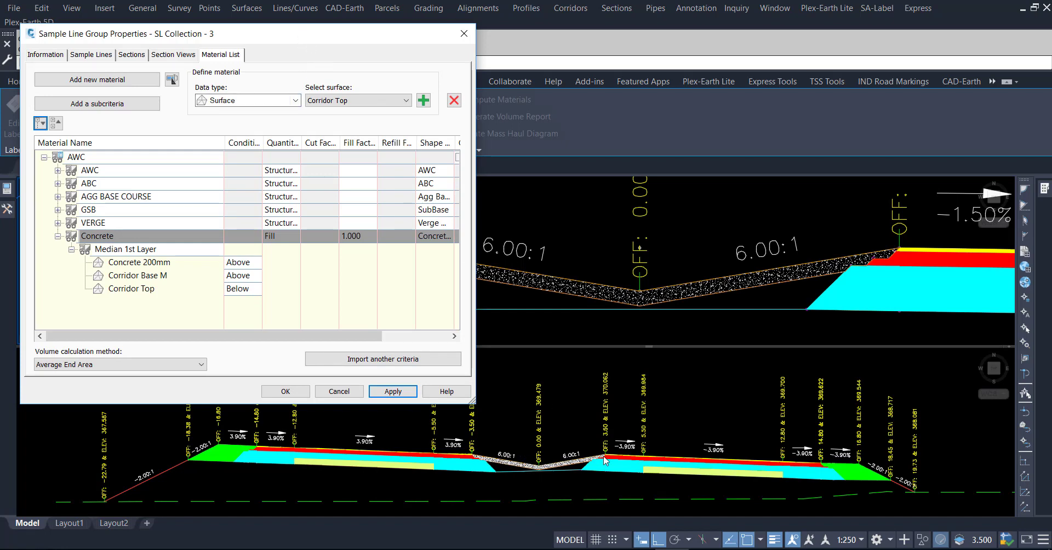
pyautogui.moveTo(347, 36)
pyautogui.mouseDown()
pyautogui.moveTo(681, 394)
pyautogui.moveTo(719, 352)
pyautogui.mouseUp()
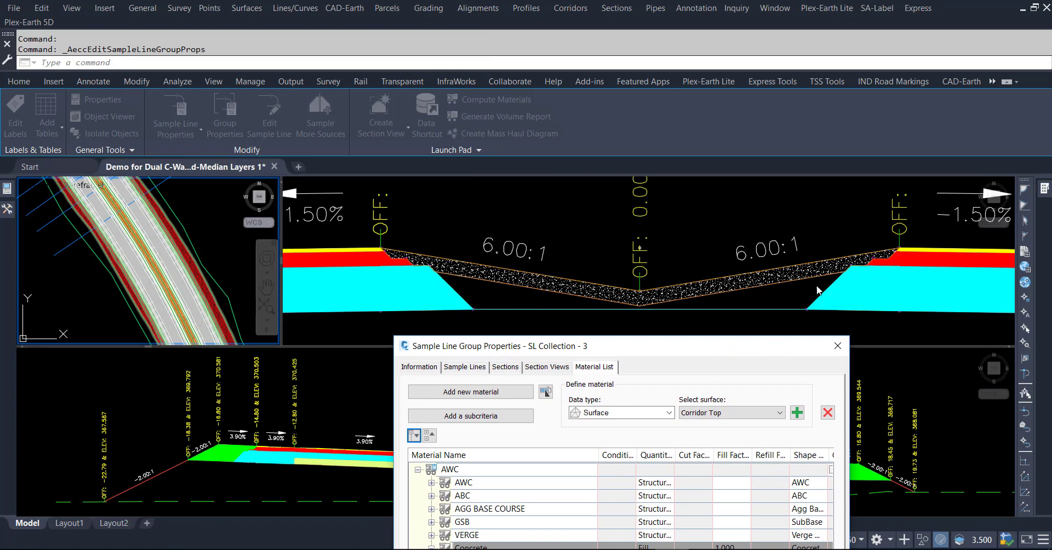
pyautogui.moveTo(545, 355); pyautogui.dragTo(195, 69)
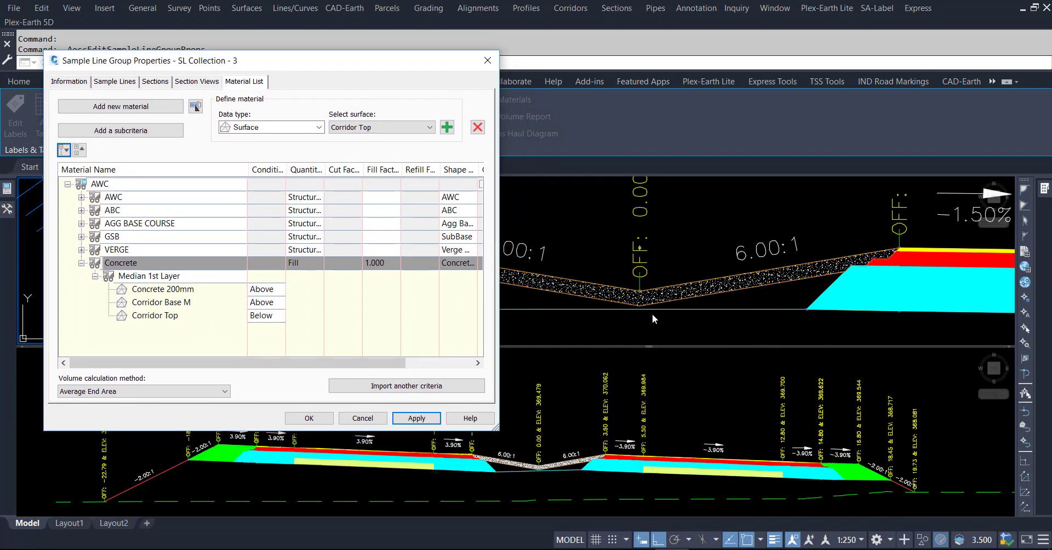
# Add a new Fill material named Median Fill 2nd Layer
pyautogui.doubleClick(92, 264)
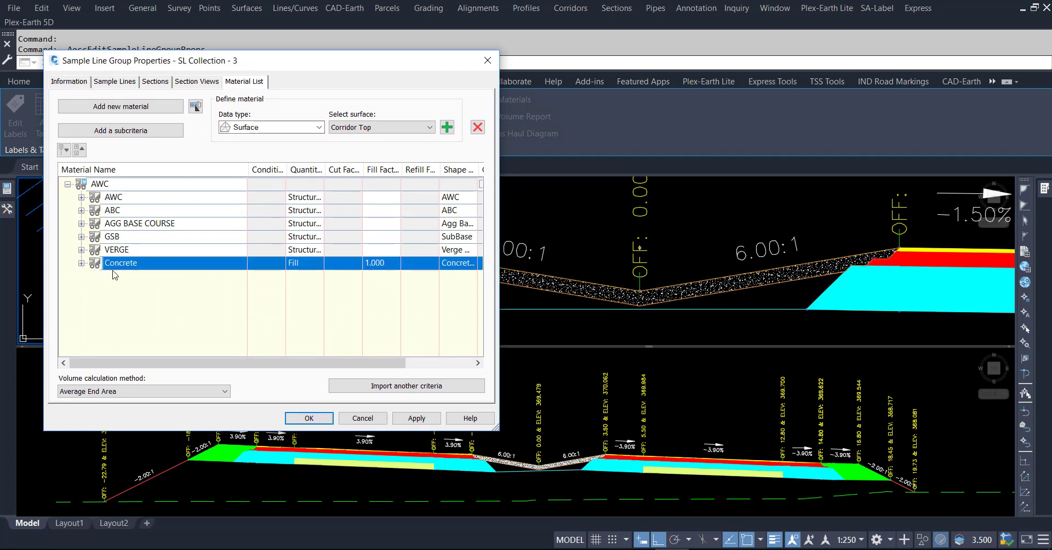
pyautogui.click(125, 108)
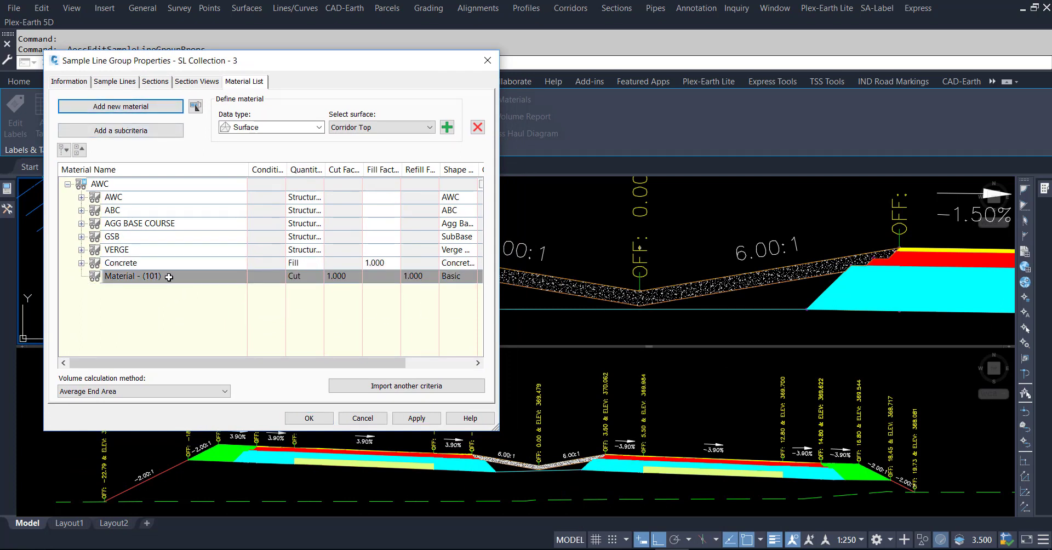
pyautogui.click(170, 277)
pyautogui.write('Median Fill 2nd Layer')
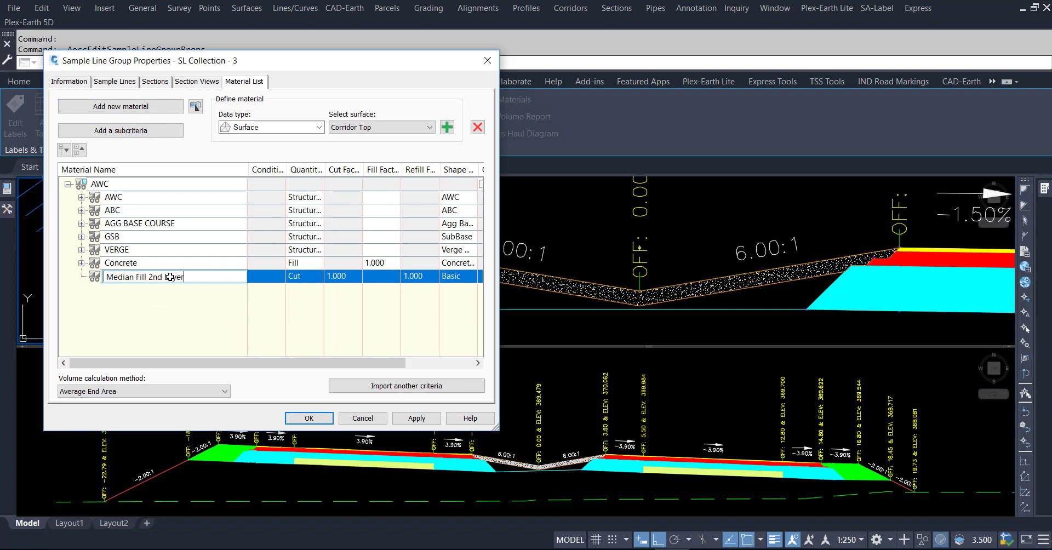
pyautogui.click(296, 277)
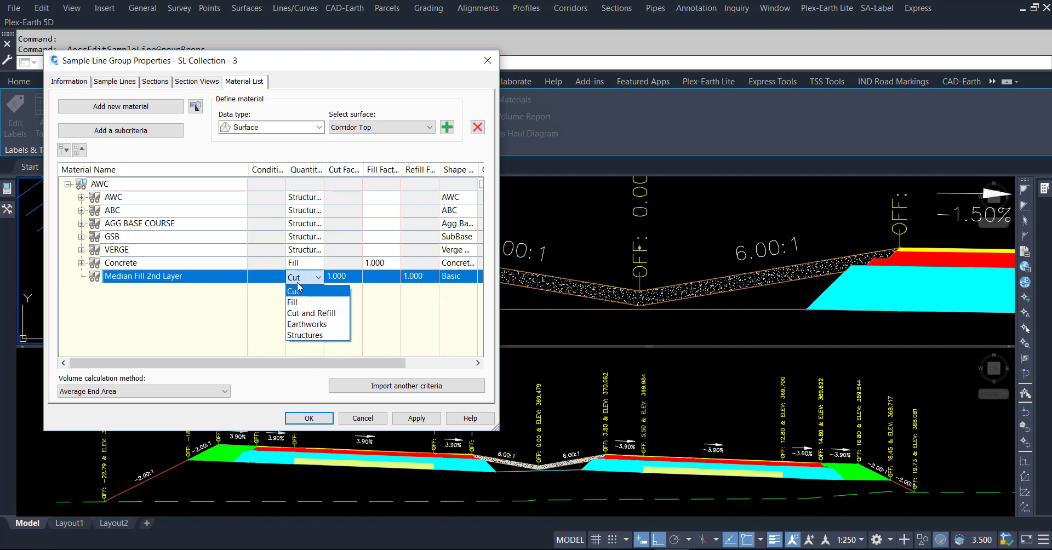
pyautogui.click(296, 302)
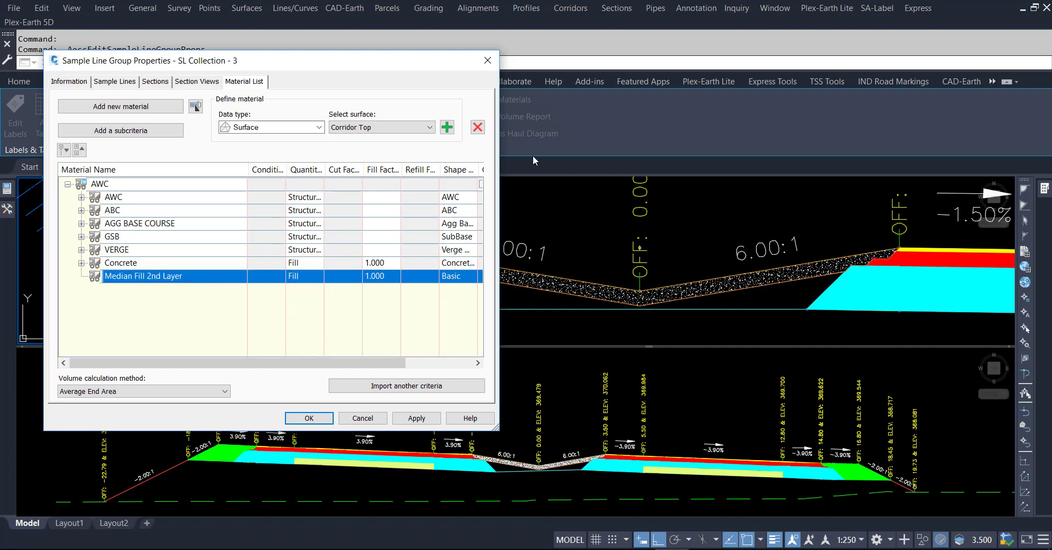
# Bound Median Fill 2nd Layer by Concrete 200mm (Below) and Corridor Base M
pyautogui.click(425, 136)
pyautogui.click(416, 170)
pyautogui.click(445, 128)
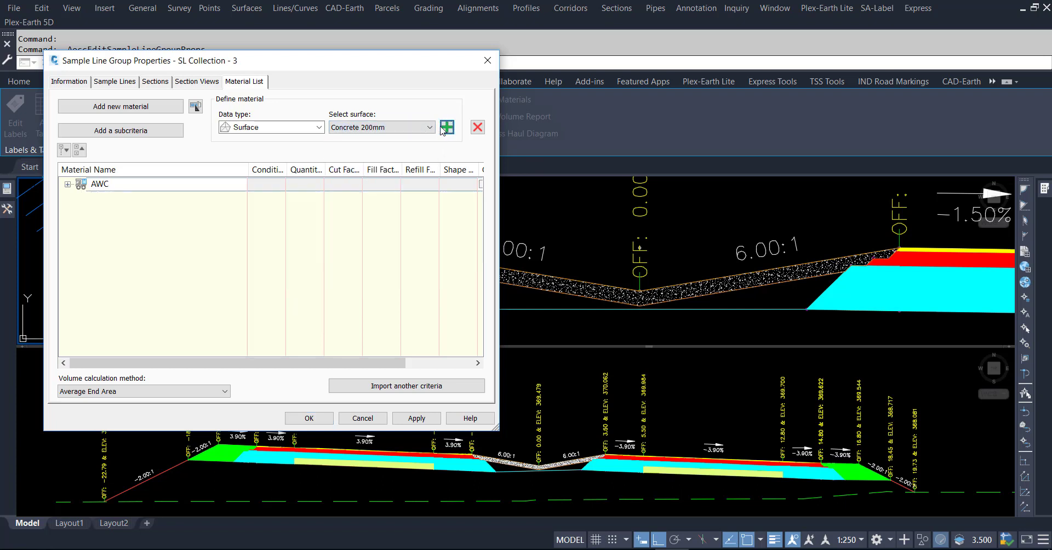
pyautogui.click(428, 127)
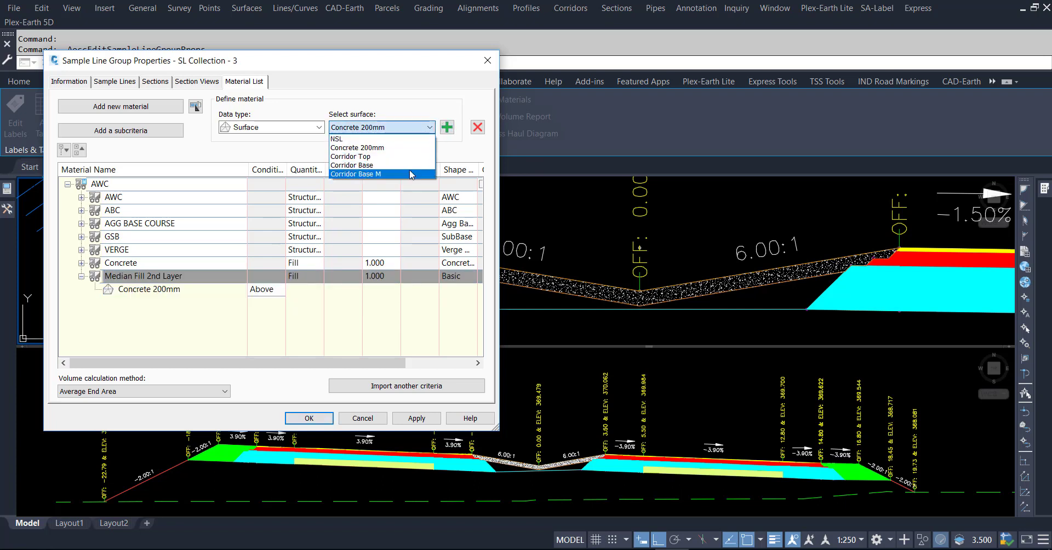
pyautogui.click(447, 127)
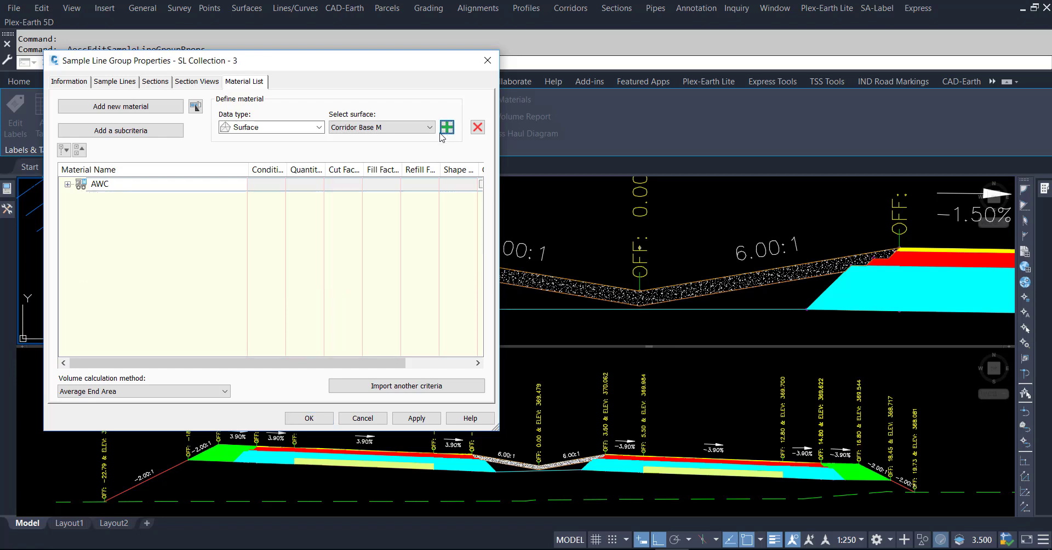
pyautogui.click(256, 289)
pyautogui.click(265, 290)
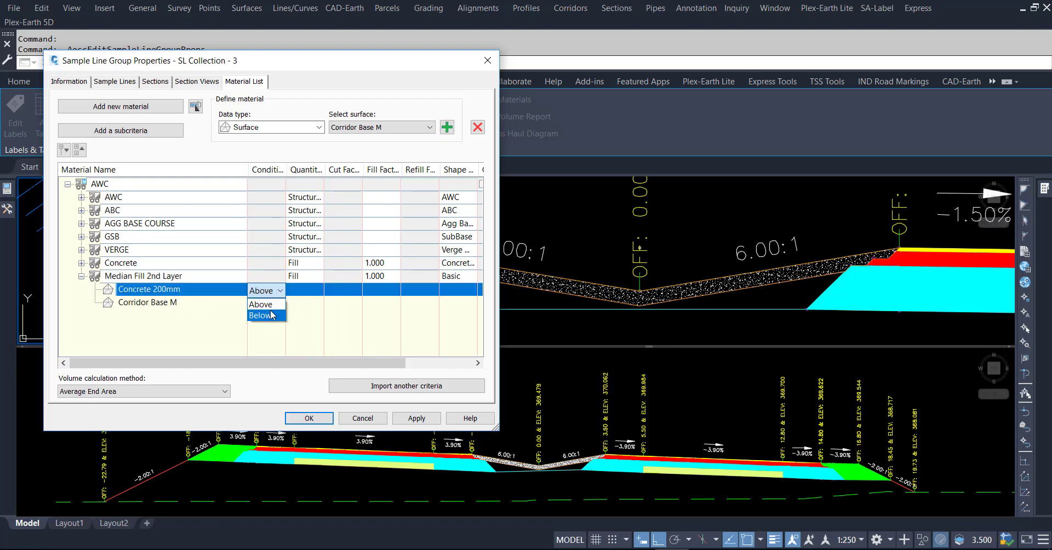
# Give Median Fill 2nd Layer the Median section style, apply, and close the sample line group properties
pyautogui.click(462, 278)
pyautogui.click(659, 264)
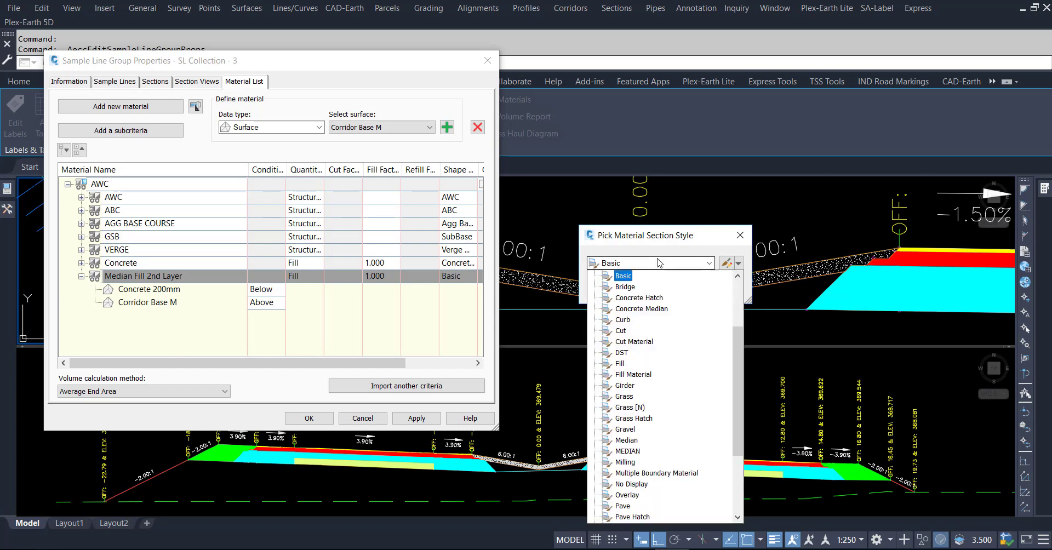
pyautogui.click(636, 440)
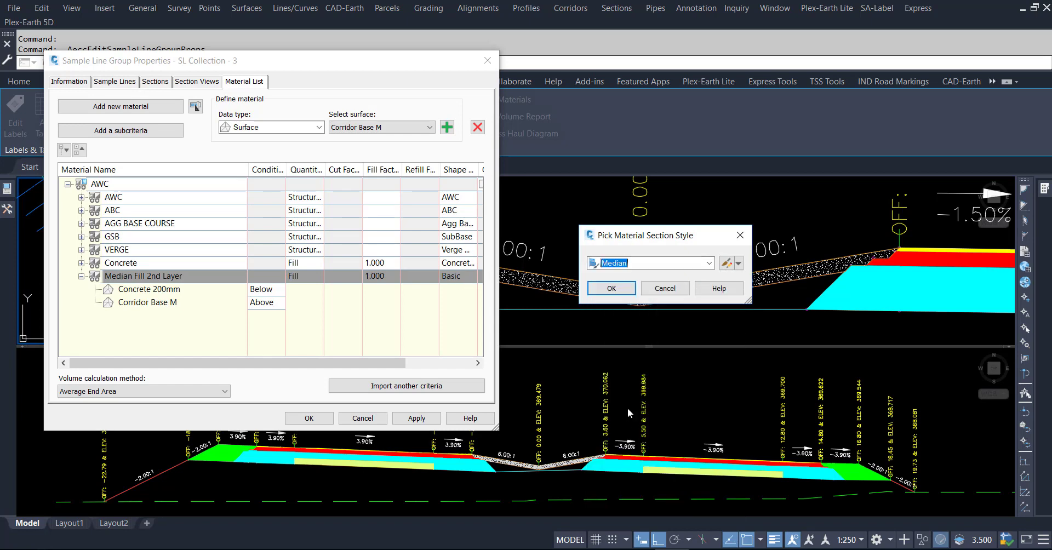
pyautogui.click(616, 291)
pyautogui.click(425, 419)
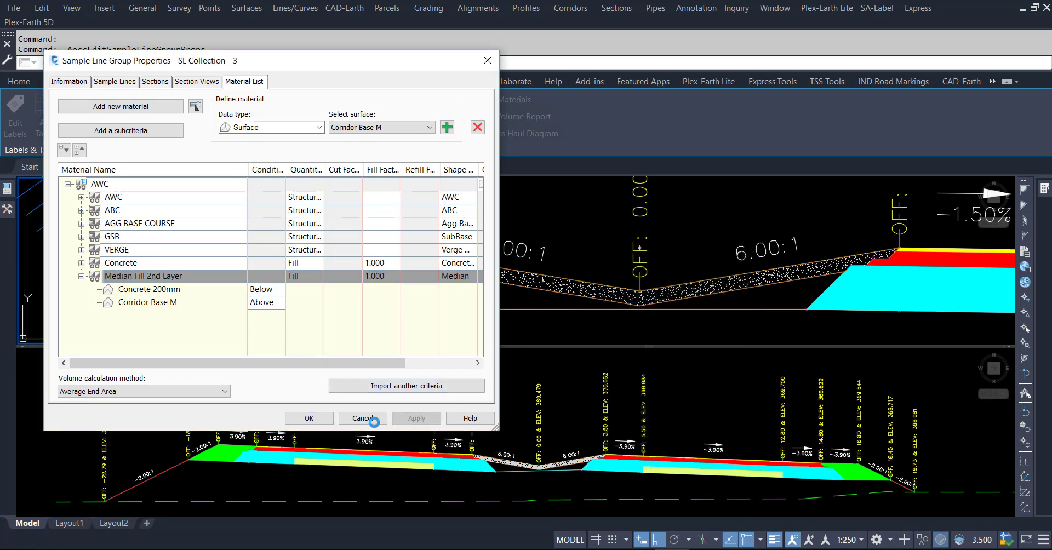
pyautogui.click(311, 420)
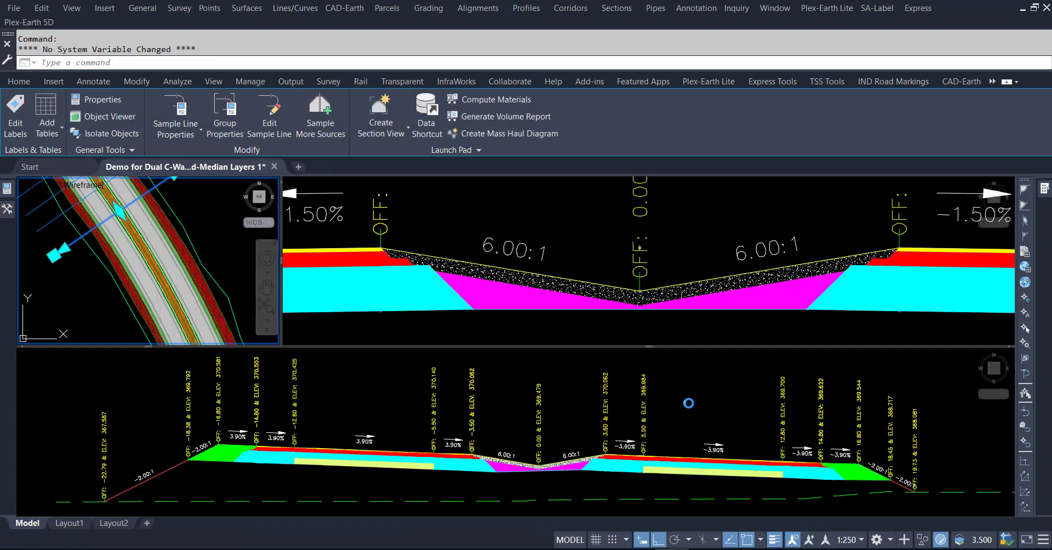
# Zoom through the lower section views to inspect the median concrete and fill layers
pyautogui.click(689, 403)
pyautogui.scroll(-6, 563, 482)
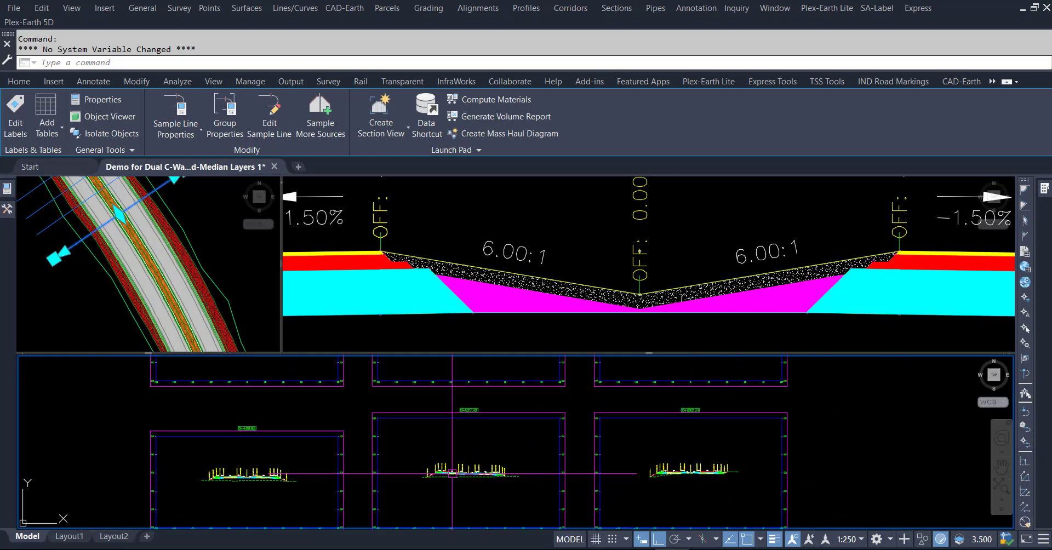
pyautogui.scroll(3, 562, 482)
pyautogui.scroll(2, 509, 485)
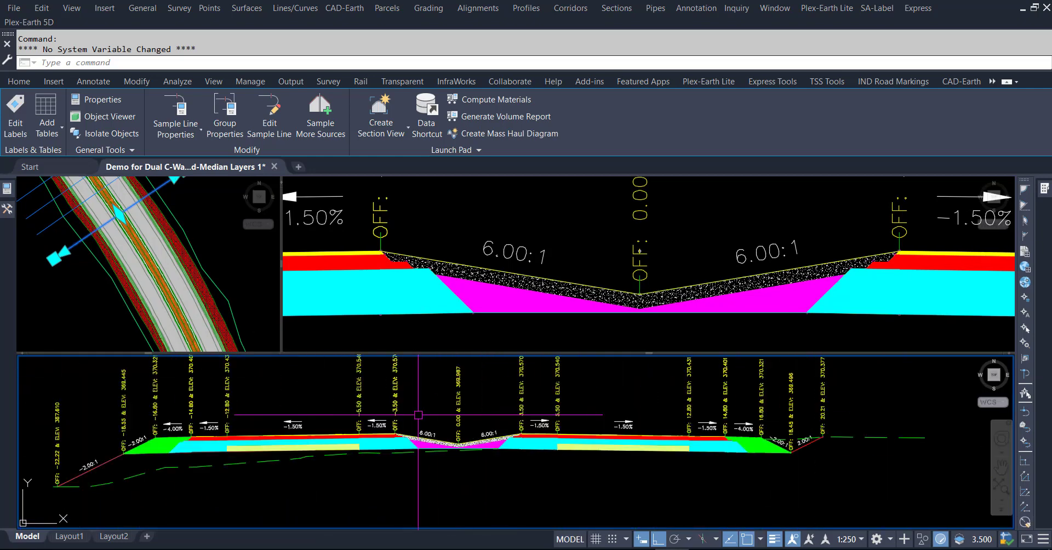
pyautogui.scroll(2, 500, 488)
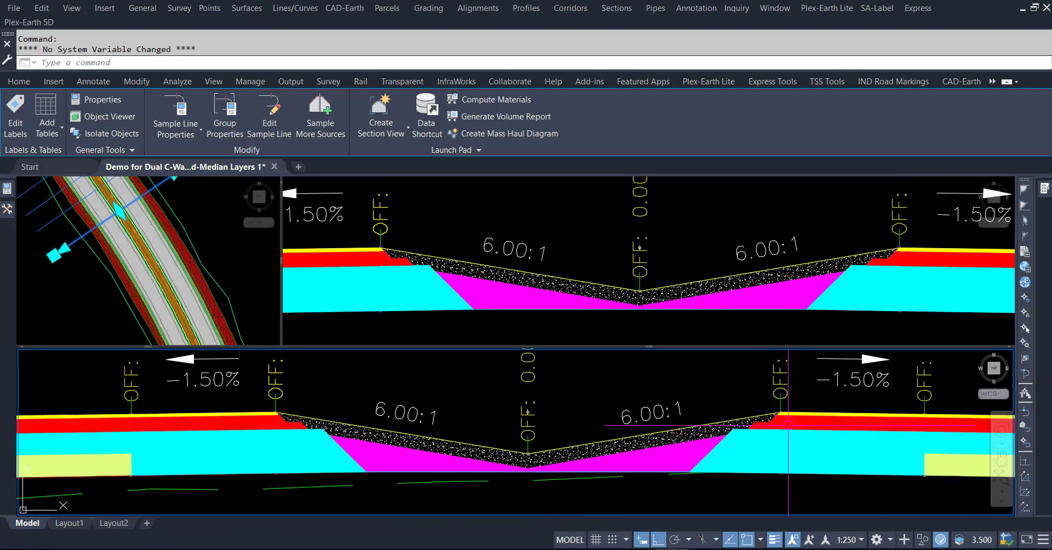
pyautogui.scroll(4, 765, 422)
pyautogui.scroll(-2, 765, 422)
pyautogui.scroll(-2, 500, 425)
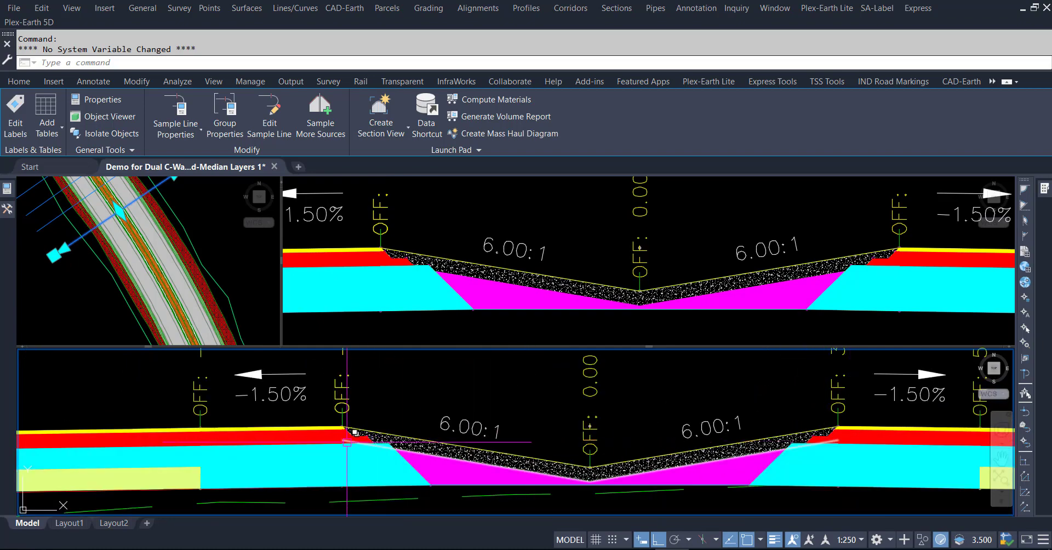
pyautogui.scroll(4, 370, 434)
pyautogui.scroll(-2, 370, 434)
pyautogui.scroll(-3, 364, 433)
pyautogui.scroll(-3, 351, 439)
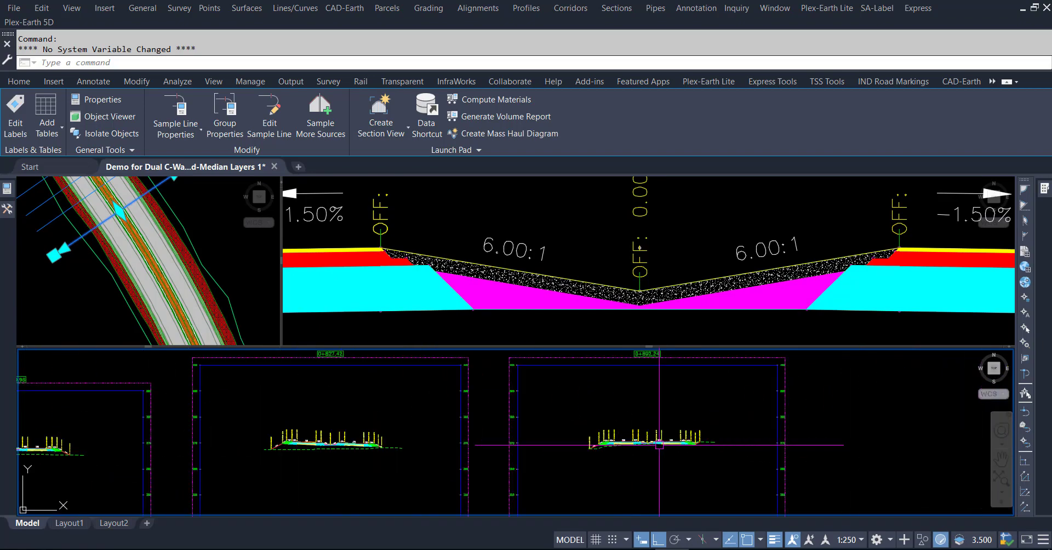
# Finish zooming, then pick the median layer edge in the upper view to list overlapping objects
pyautogui.scroll(4, 318, 440)
pyautogui.scroll(3, 373, 458)
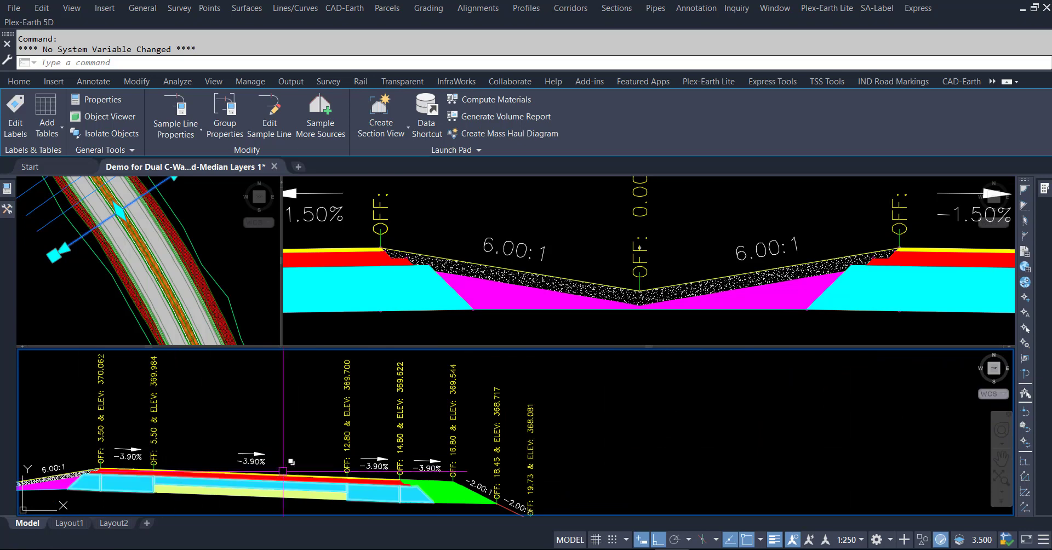
pyautogui.scroll(3, 373, 459)
pyautogui.scroll(2, 296, 438)
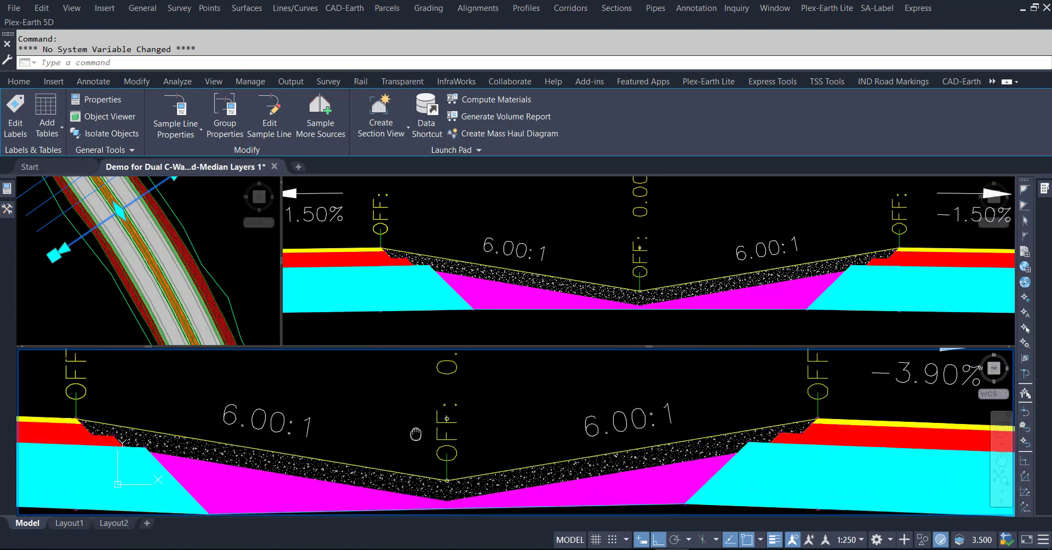
pyautogui.scroll(1, 417, 428)
pyautogui.scroll(-4, 440, 417)
pyautogui.scroll(-2, 465, 444)
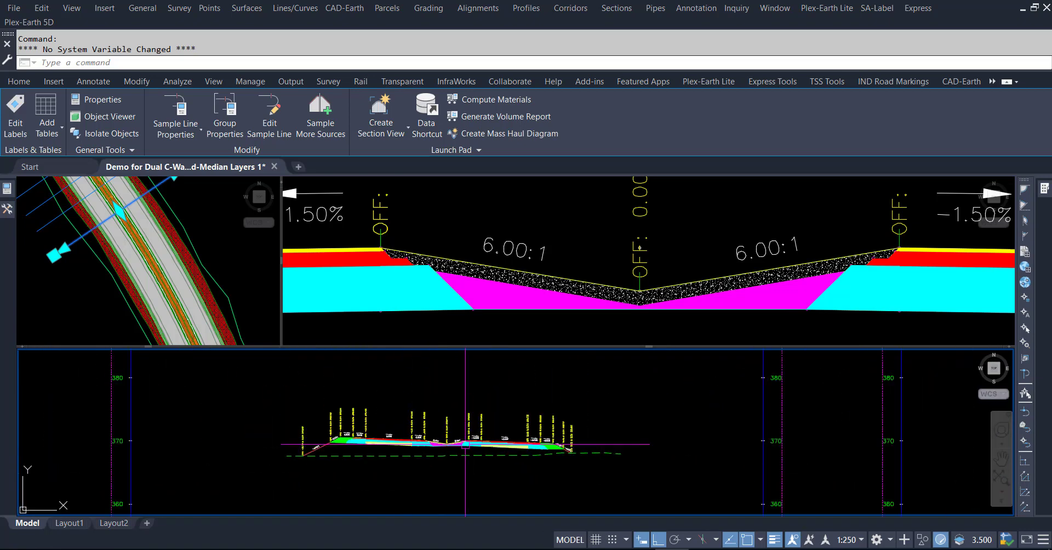
pyautogui.click(661, 282)
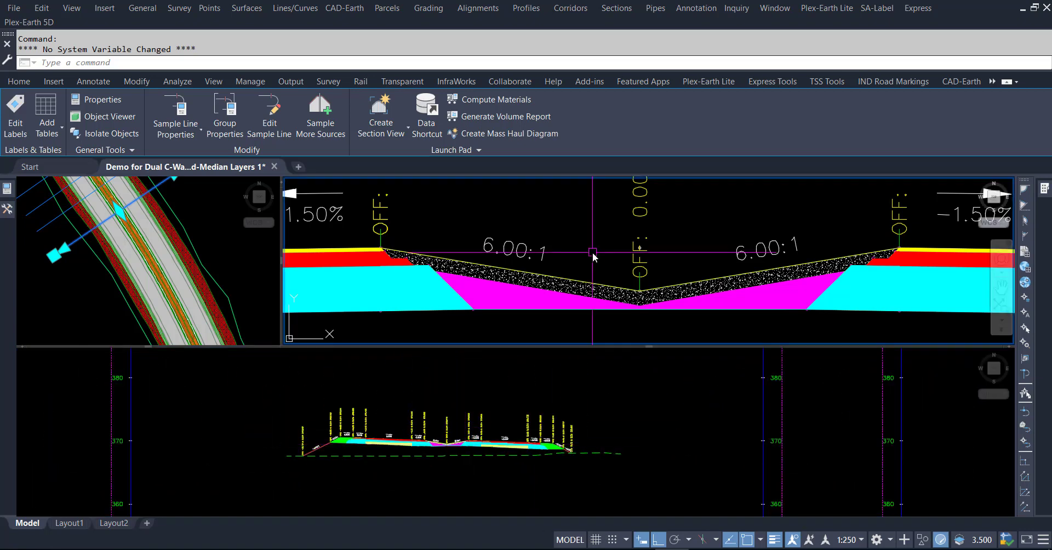
pyautogui.click(389, 263)
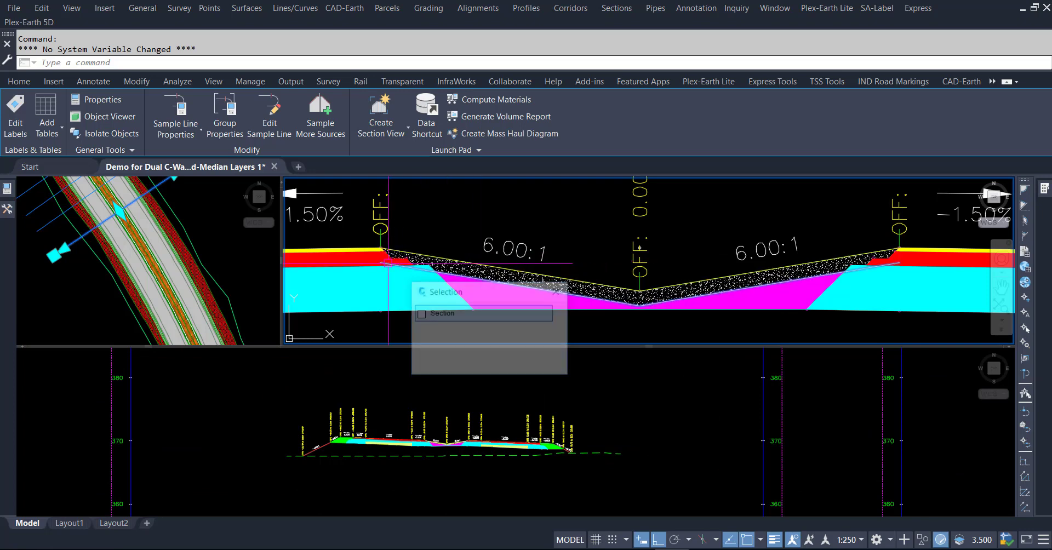
# Clear the selection and open View Group Properties for the lower section view
pyautogui.click(433, 313)
pyautogui.press('Escape')
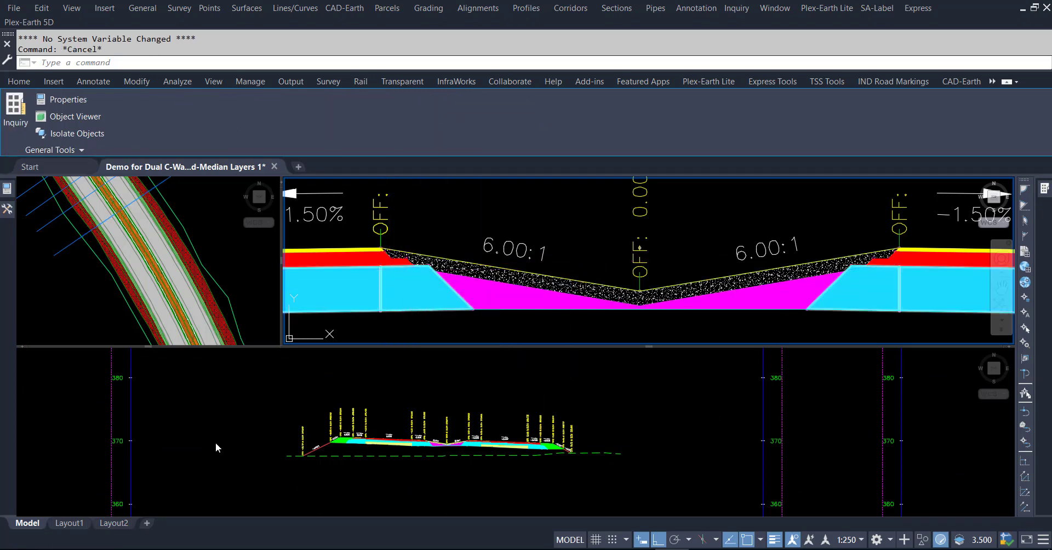
pyautogui.press('Escape')
pyautogui.click(216, 442)
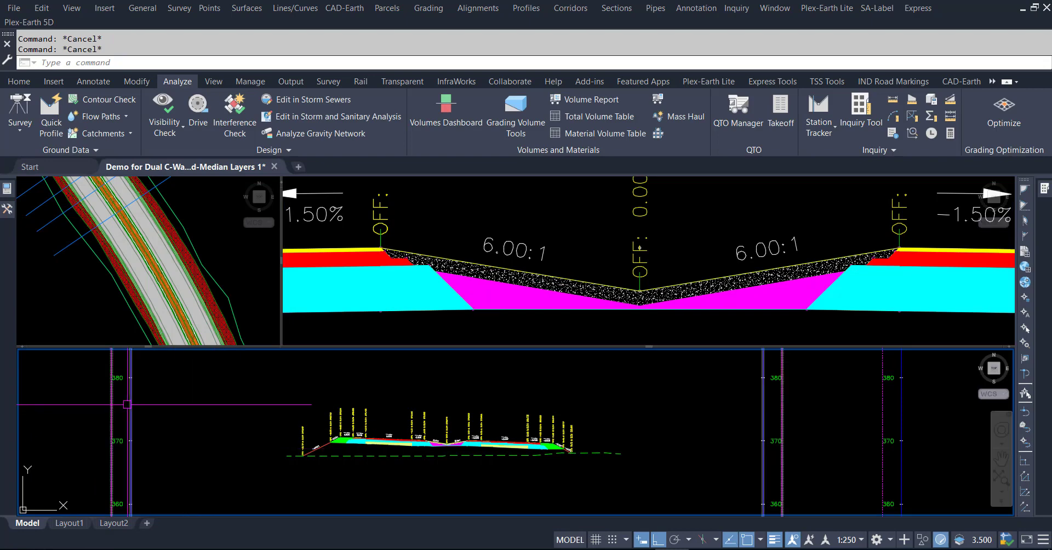
pyautogui.click(126, 404)
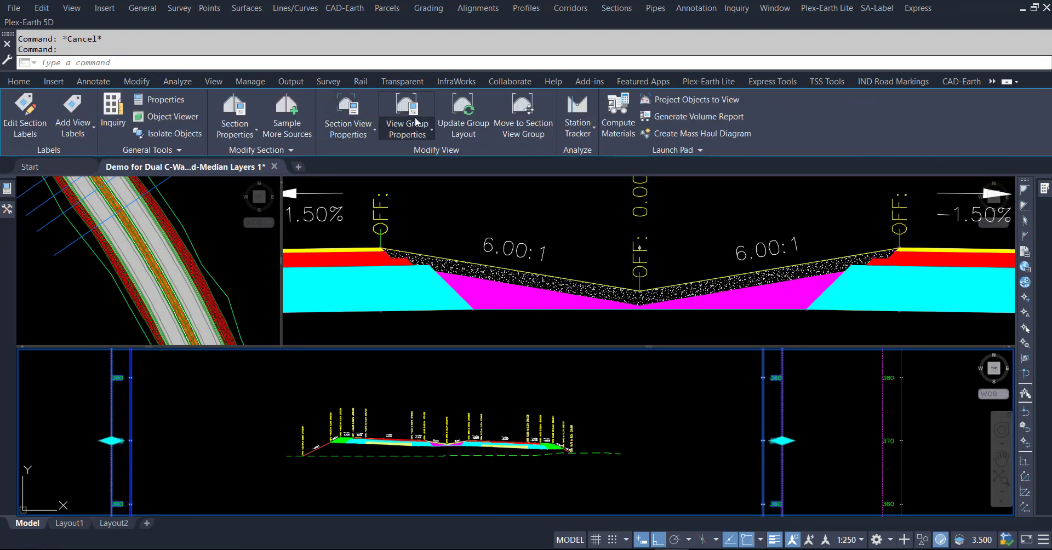
pyautogui.click(406, 109)
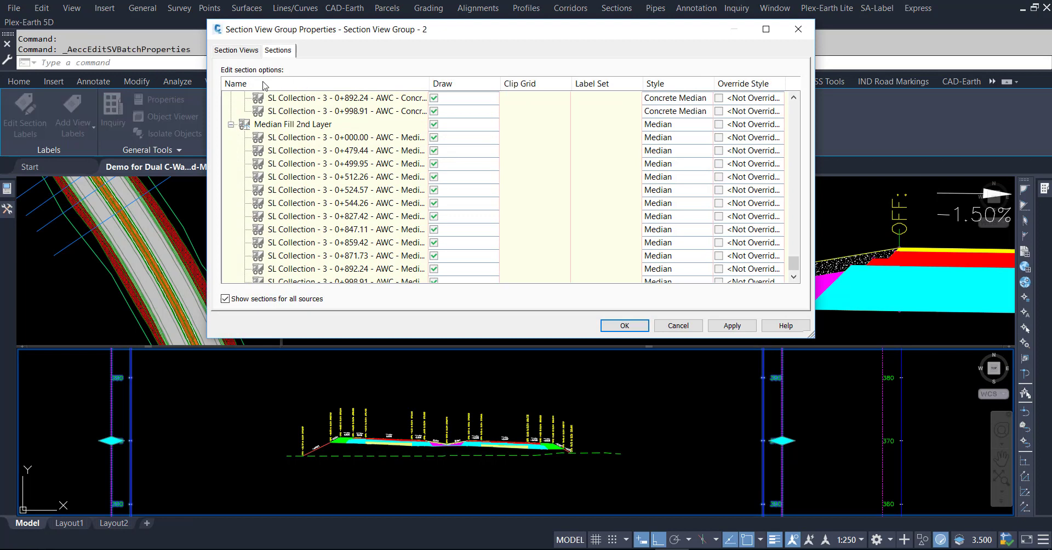
# Stop drawing Concrete 200mm sections in Section View Group - 2 and apply
pyautogui.scroll(6, 446, 198)
pyautogui.scroll(4, 453, 204)
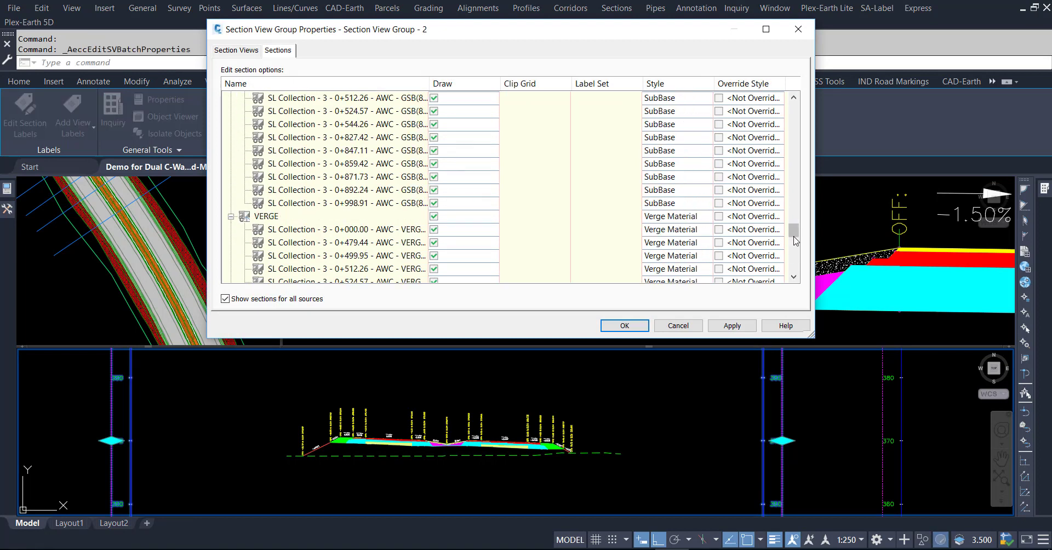
pyautogui.moveTo(793, 237); pyautogui.dragTo(797, 79)
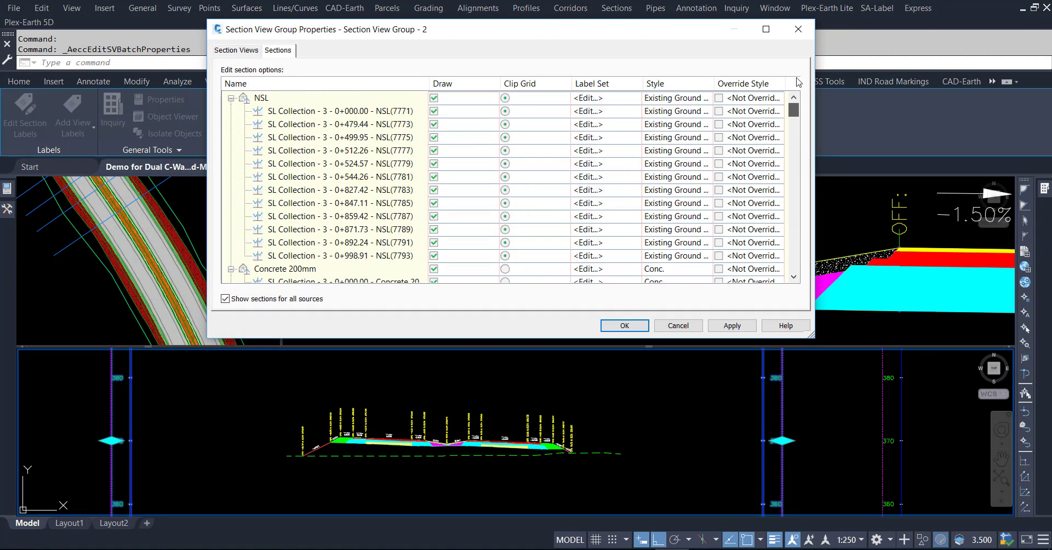
pyautogui.click(230, 98)
pyautogui.click(231, 112)
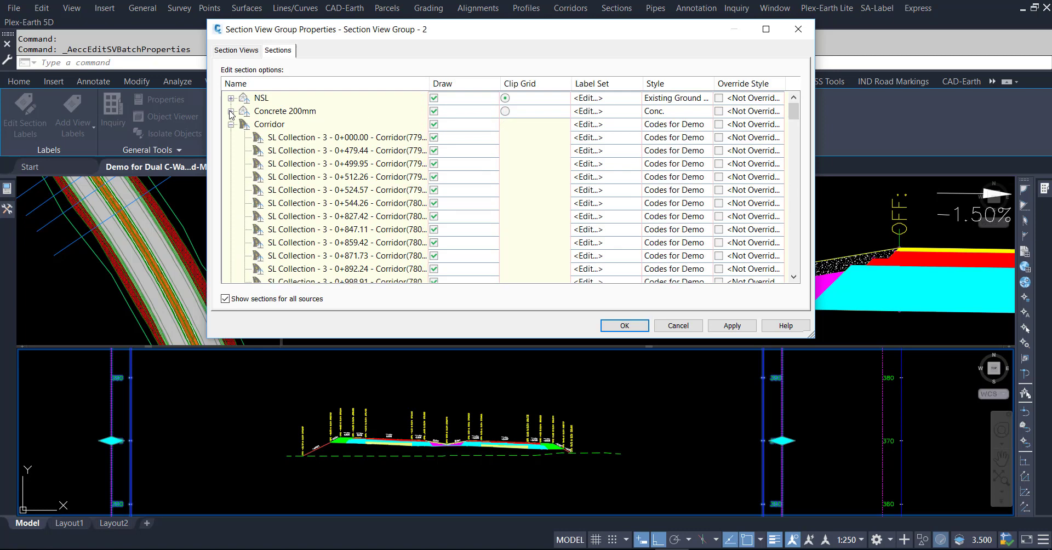
pyautogui.click(438, 112)
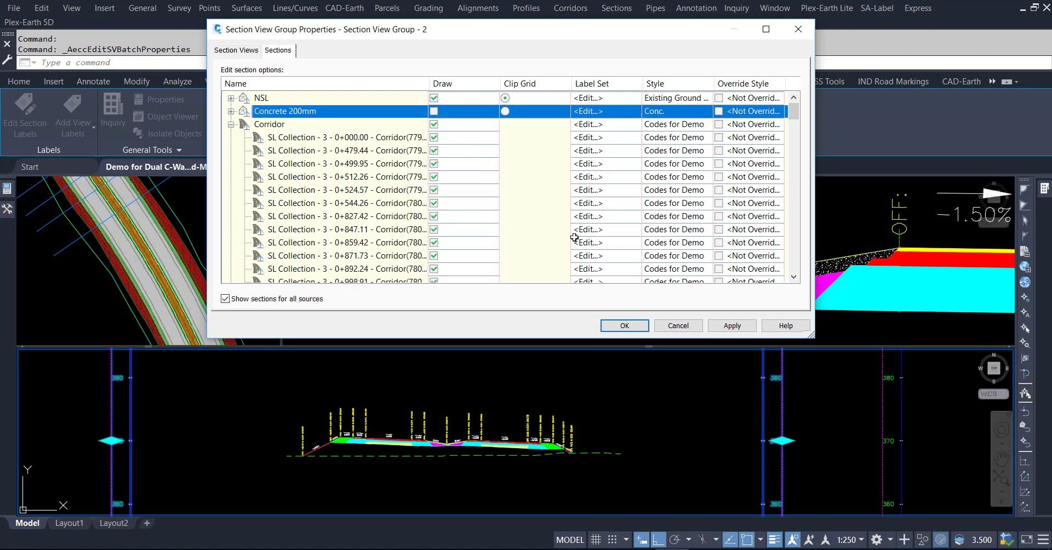
pyautogui.click(731, 327)
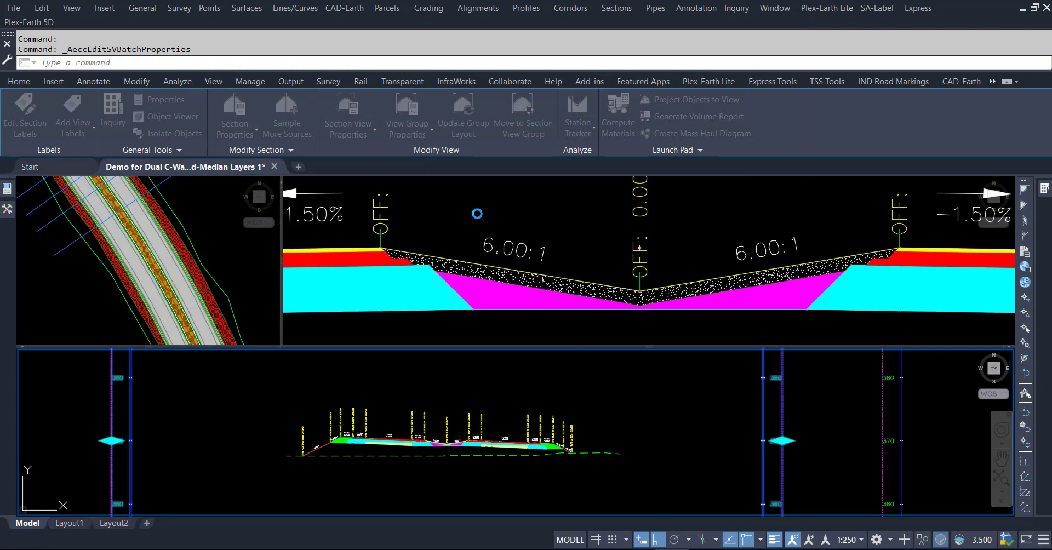
pyautogui.click(459, 206)
pyautogui.scroll(3, 417, 252)
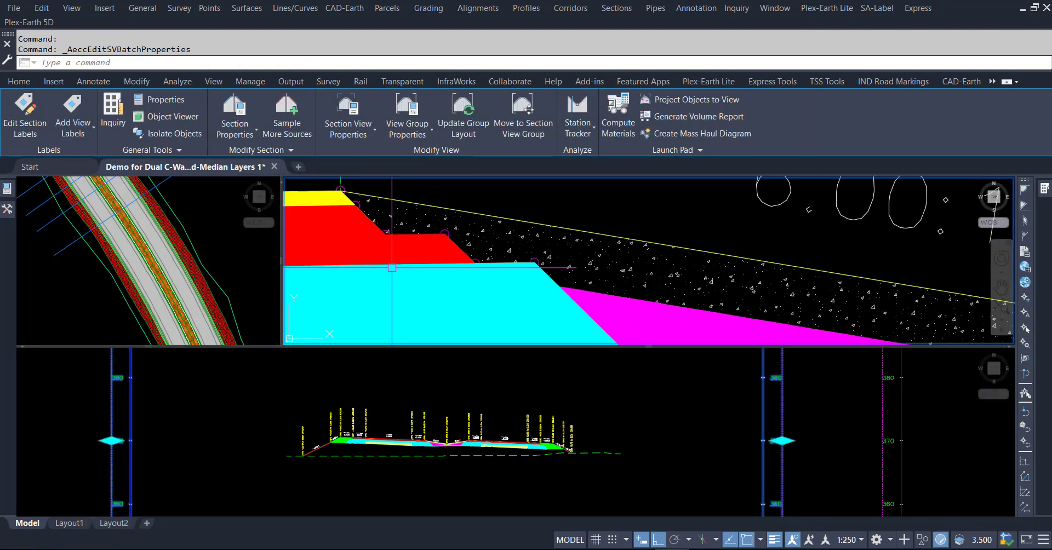
pyautogui.scroll(-2, 479, 259)
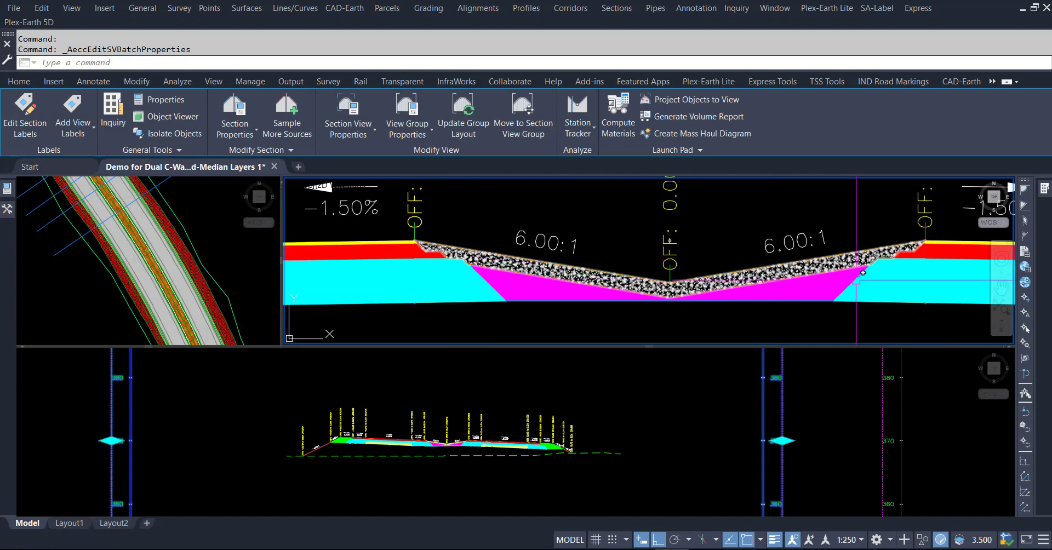
pyautogui.click(672, 421)
pyautogui.scroll(-3, 670, 422)
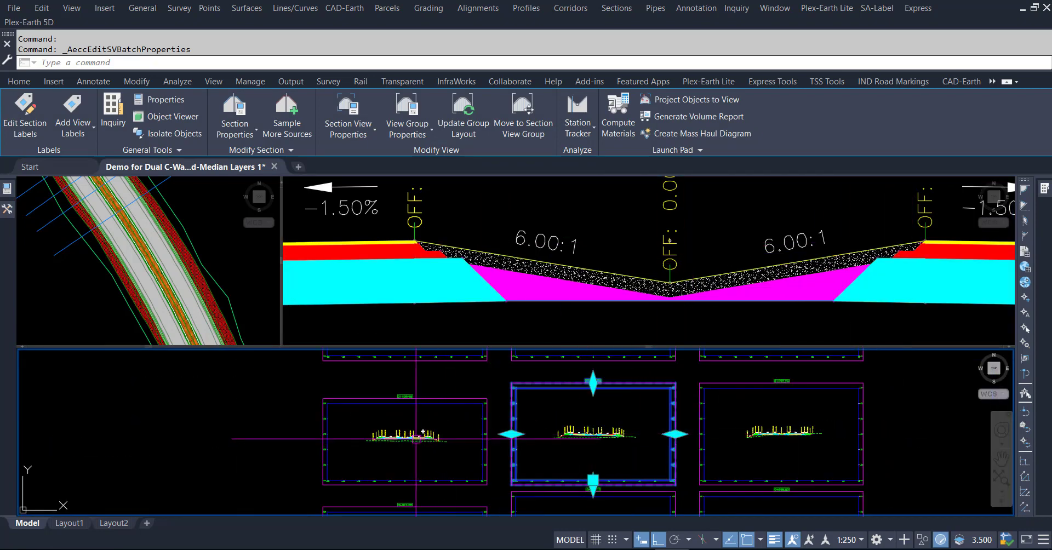
pyautogui.scroll(5, 416, 438)
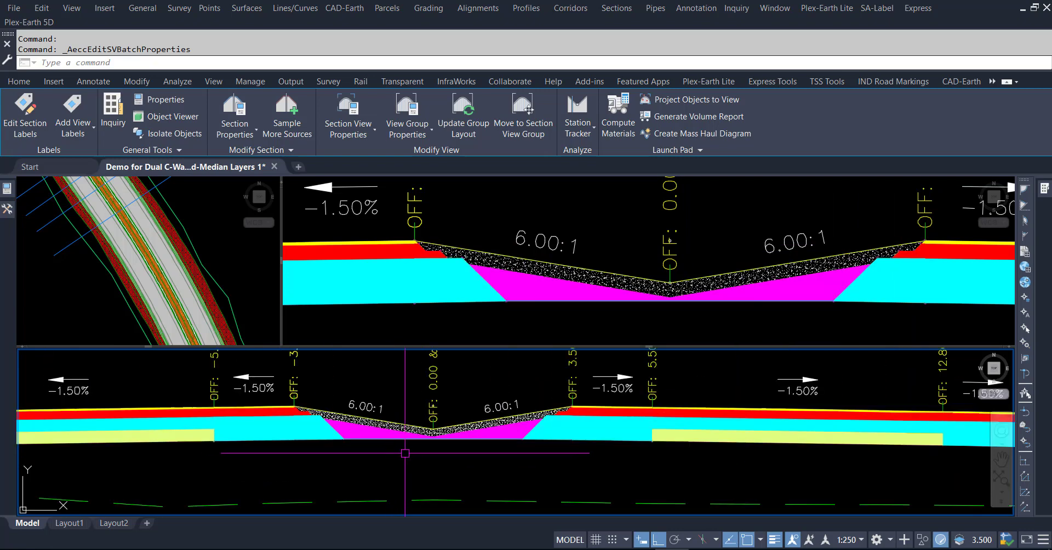
pyautogui.scroll(2, 433, 446)
pyautogui.moveTo(451, 472); pyautogui.dragTo(447, 489, button='middle')
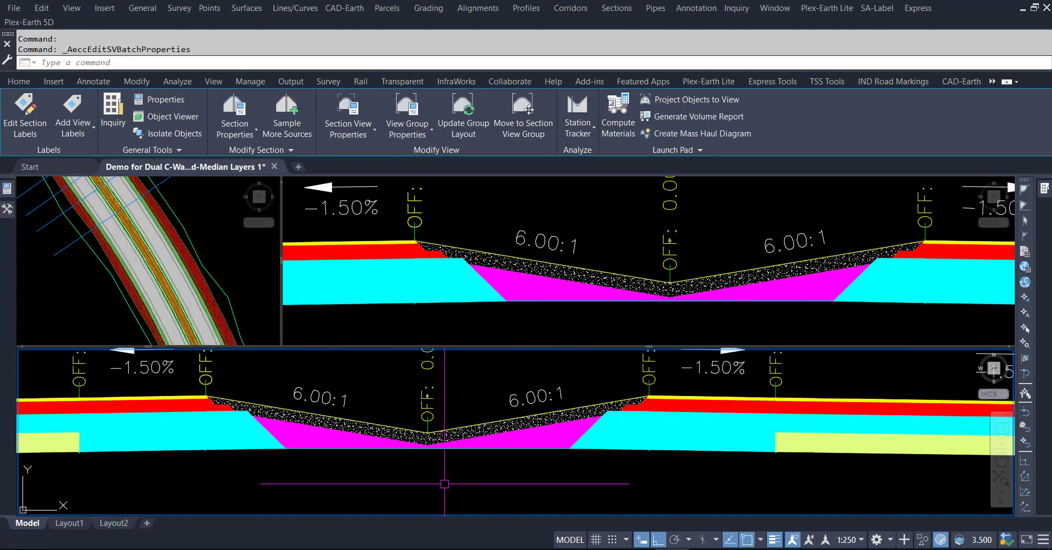